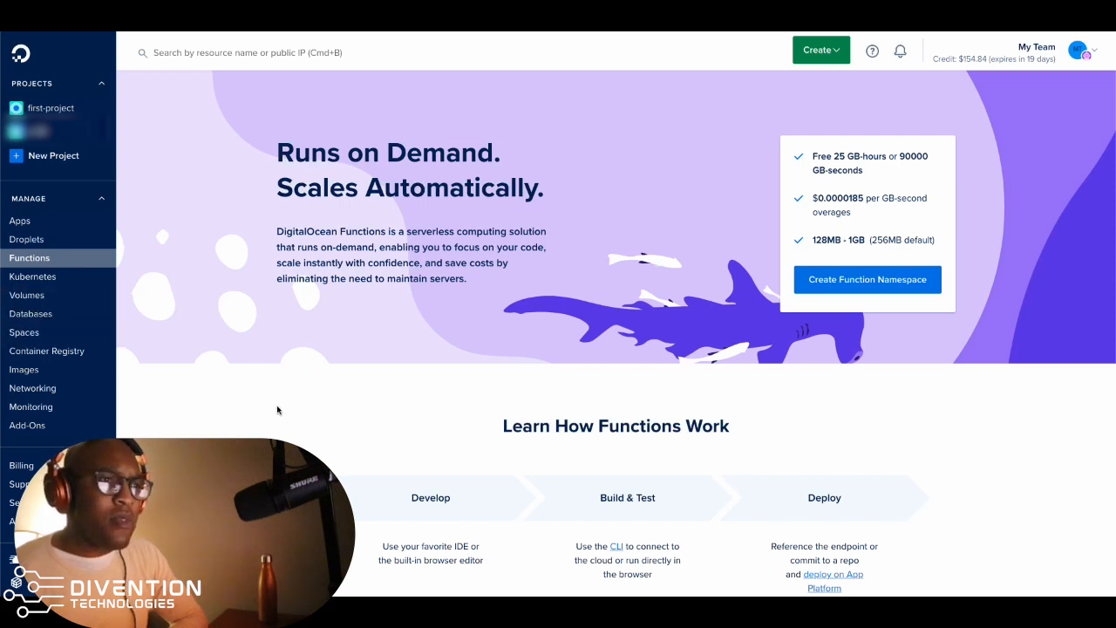
Look through the Functions, Spaces and Apps pages and the resources overview of first-project.
{"action": "scroll", "coordinate": [276, 406], "scroll_direction": "down", "scroll_amount": 1}
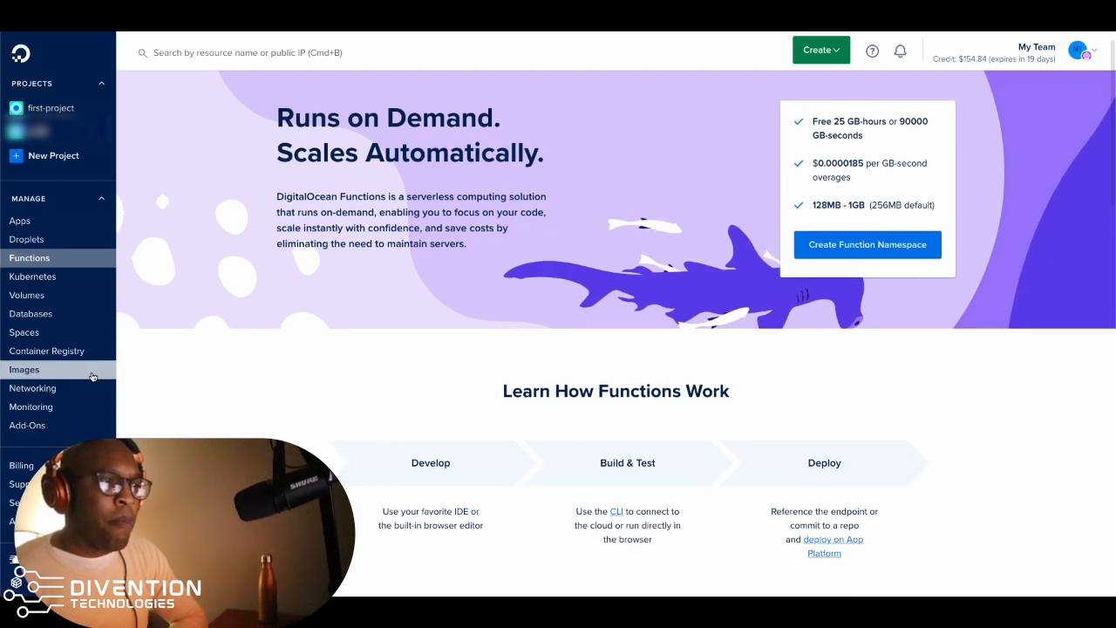
{"action": "left_click", "coordinate": [25, 332]}
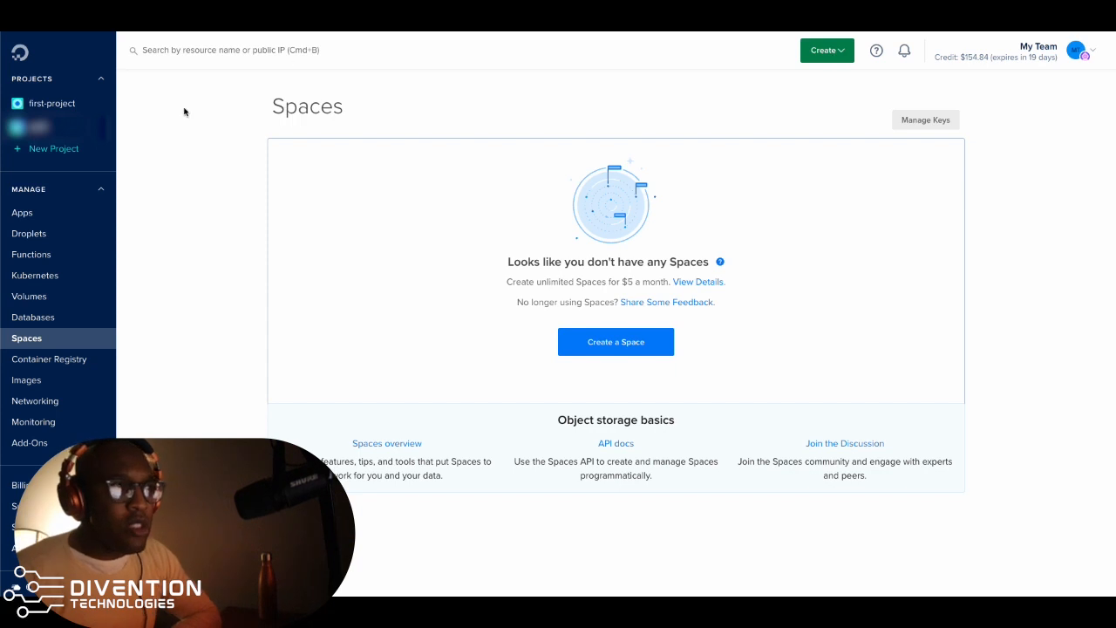
{"action": "left_click", "coordinate": [33, 217]}
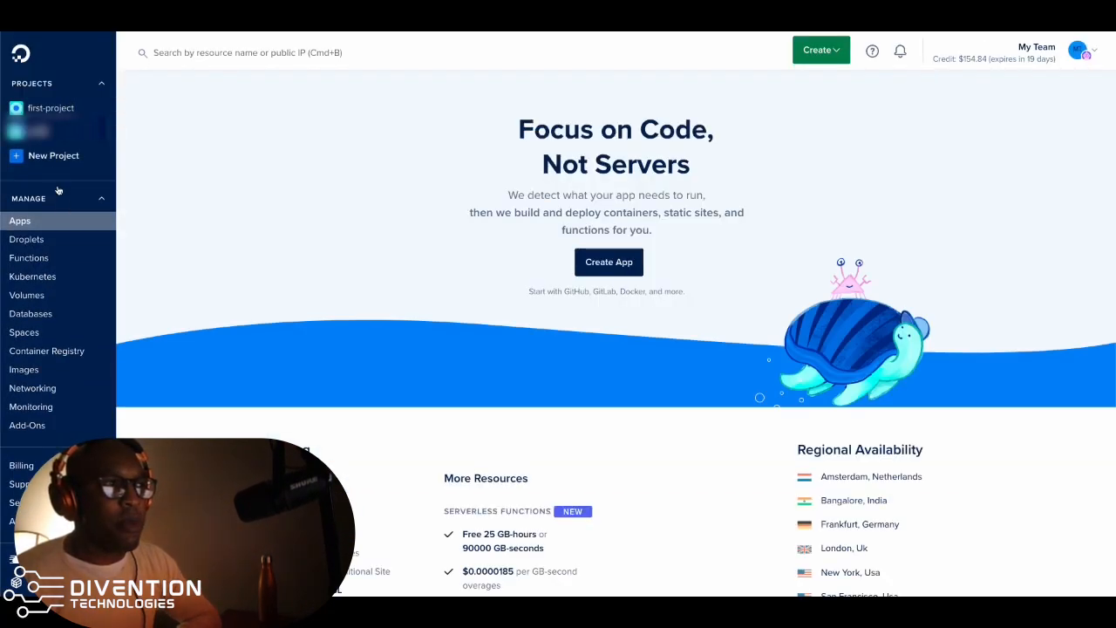
{"action": "left_click", "coordinate": [59, 110]}
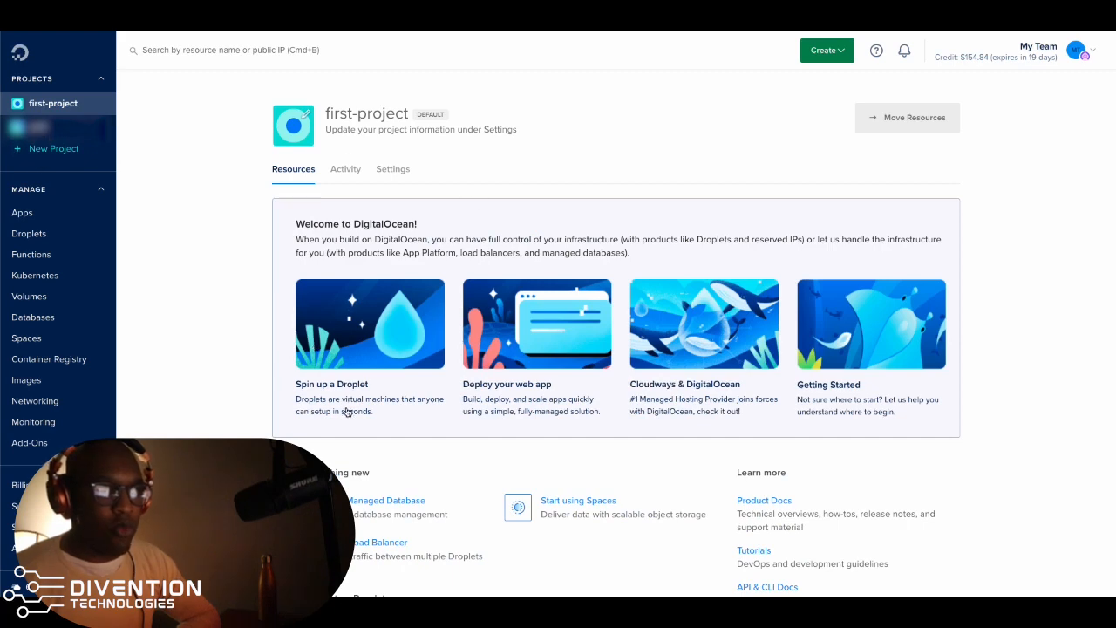
{"action": "scroll", "coordinate": [794, 336], "scroll_direction": "down", "scroll_amount": 5}
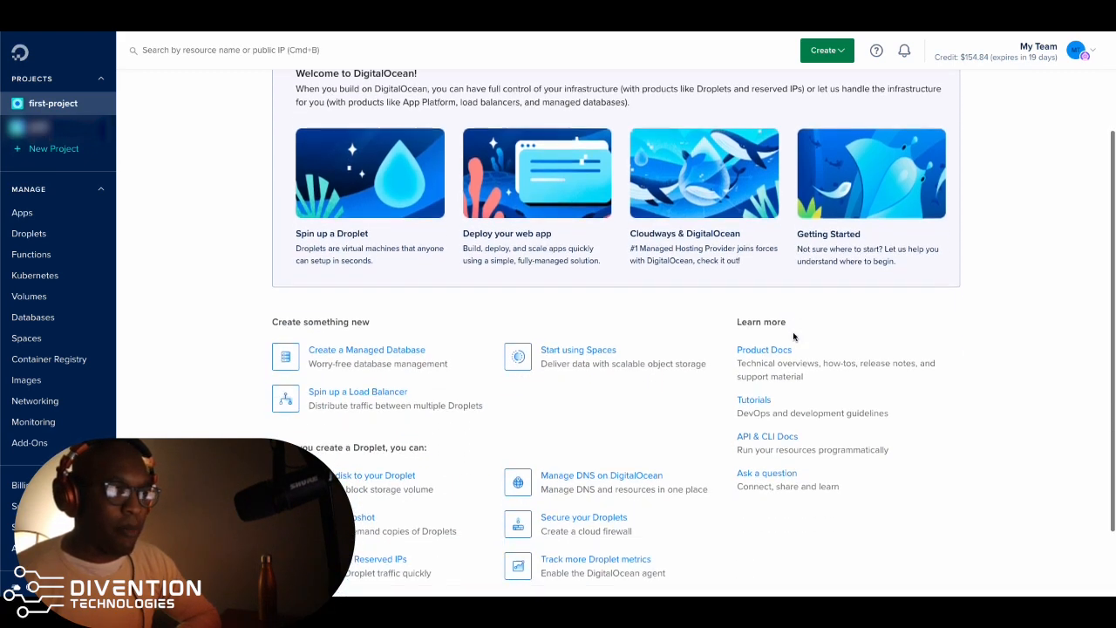
{"action": "scroll", "coordinate": [793, 336], "scroll_direction": "up", "scroll_amount": 5}
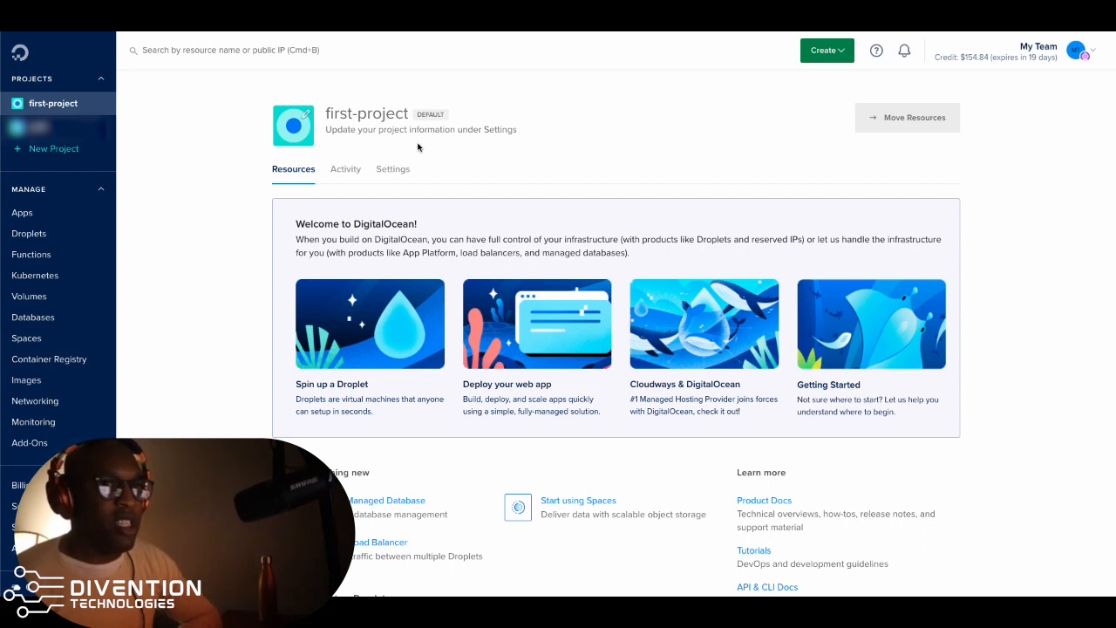
Start creating a new Droplet in the New York region with Datacenter 1 (NYC1).
{"action": "left_click", "coordinate": [43, 235]}
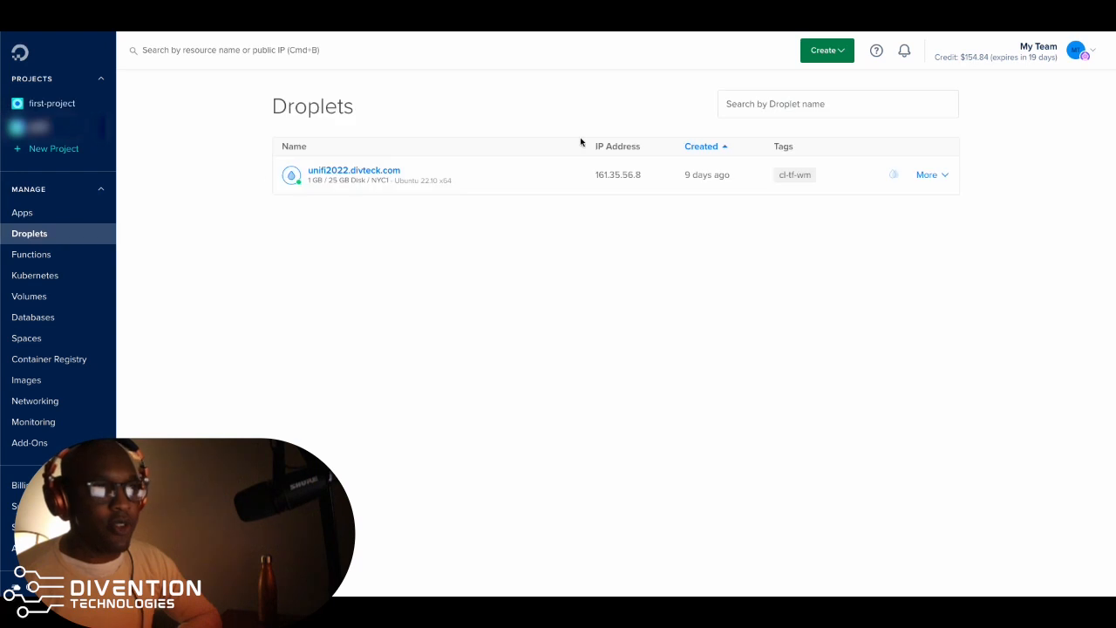
{"action": "left_click", "coordinate": [818, 58]}
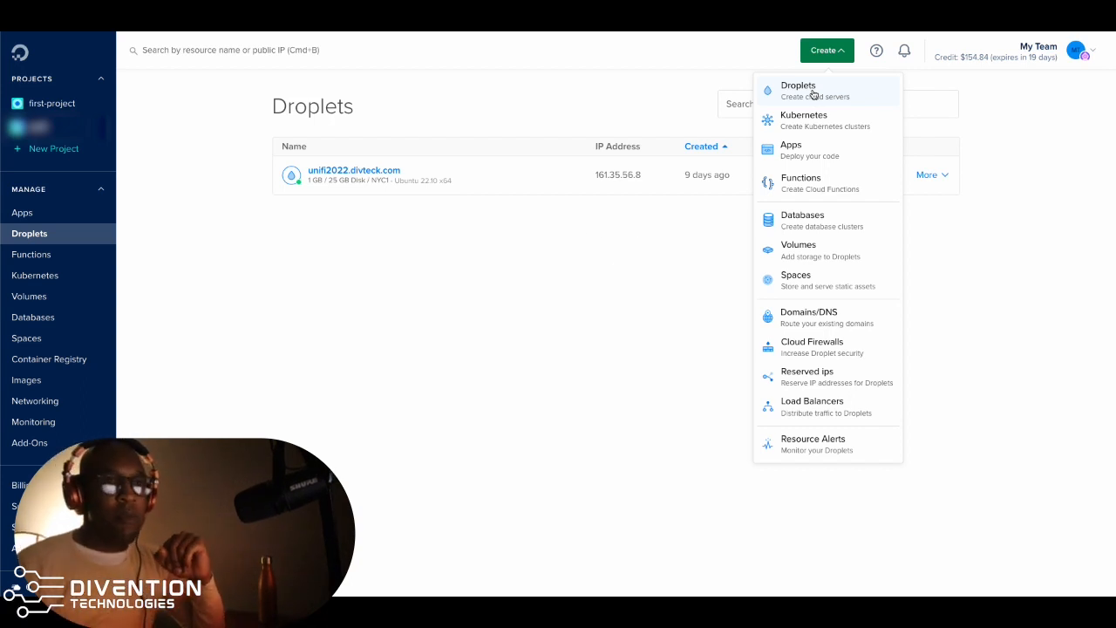
{"action": "left_click", "coordinate": [813, 93]}
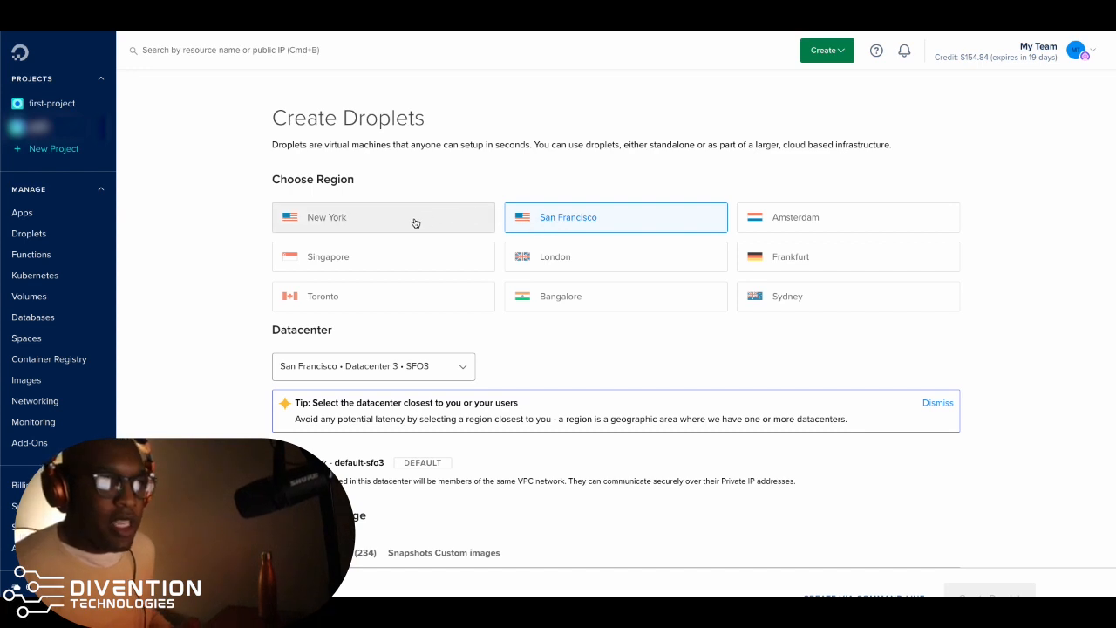
{"action": "left_click", "coordinate": [393, 224]}
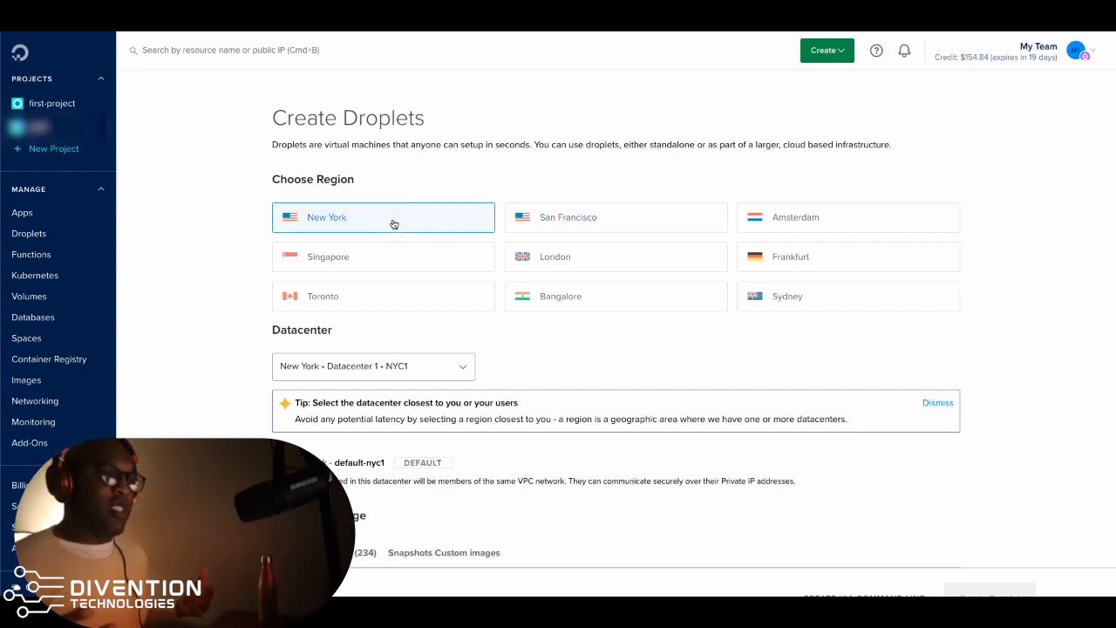
{"action": "left_click", "coordinate": [427, 370]}
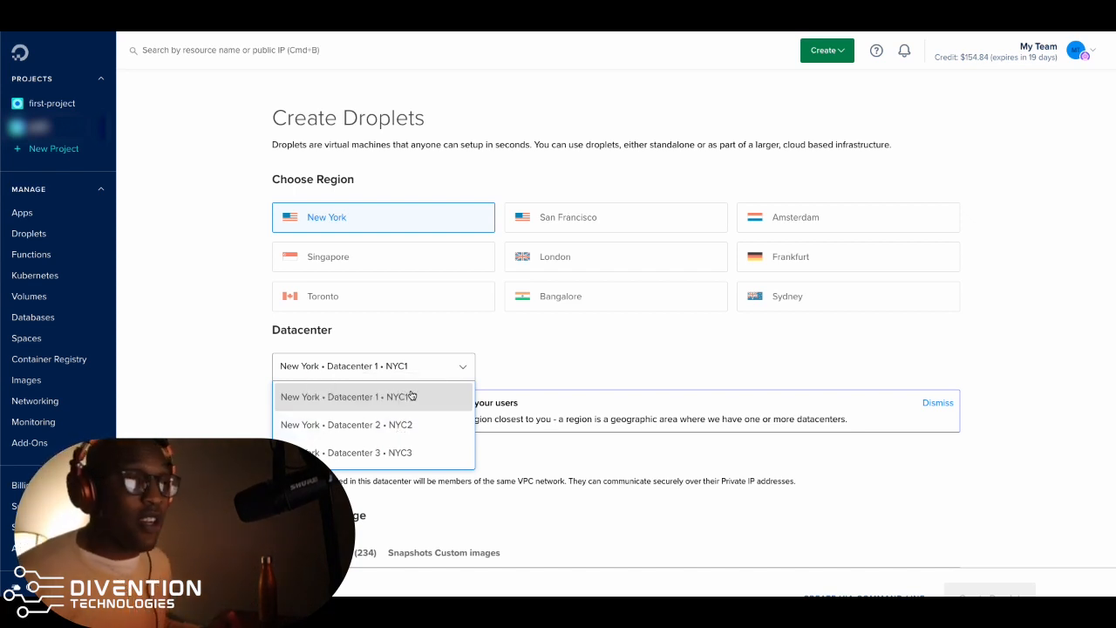
{"action": "left_click", "coordinate": [411, 396]}
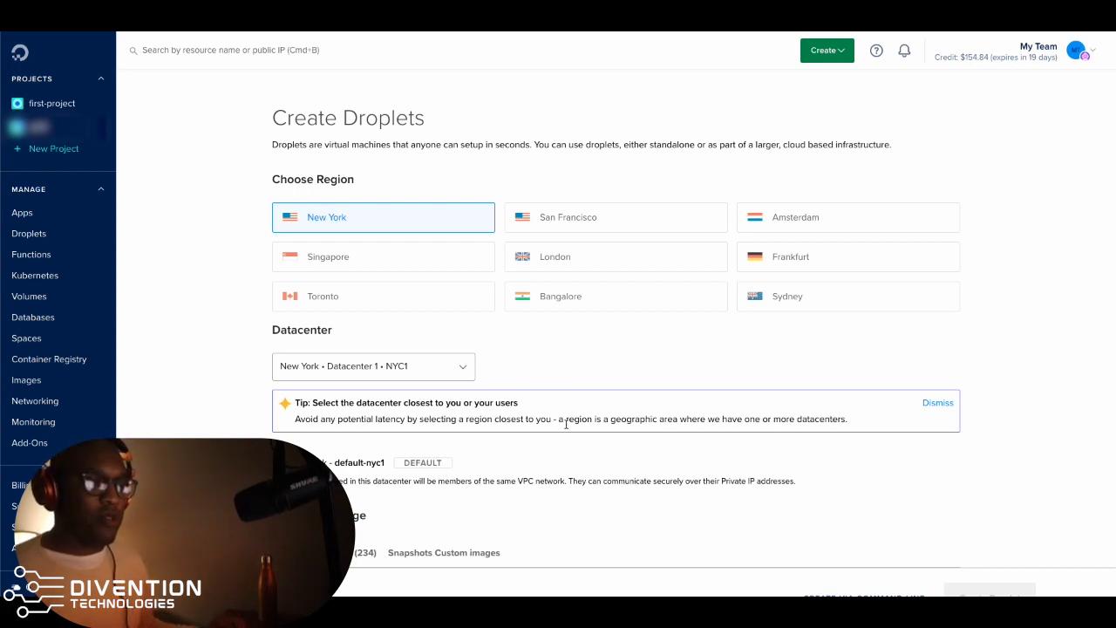
Choose Ubuntu as the Droplet's operating system image and keep version 22.10 x64.
{"action": "scroll", "coordinate": [566, 425], "scroll_direction": "down", "scroll_amount": 1}
{"action": "scroll", "coordinate": [566, 425], "scroll_direction": "down", "scroll_amount": 4}
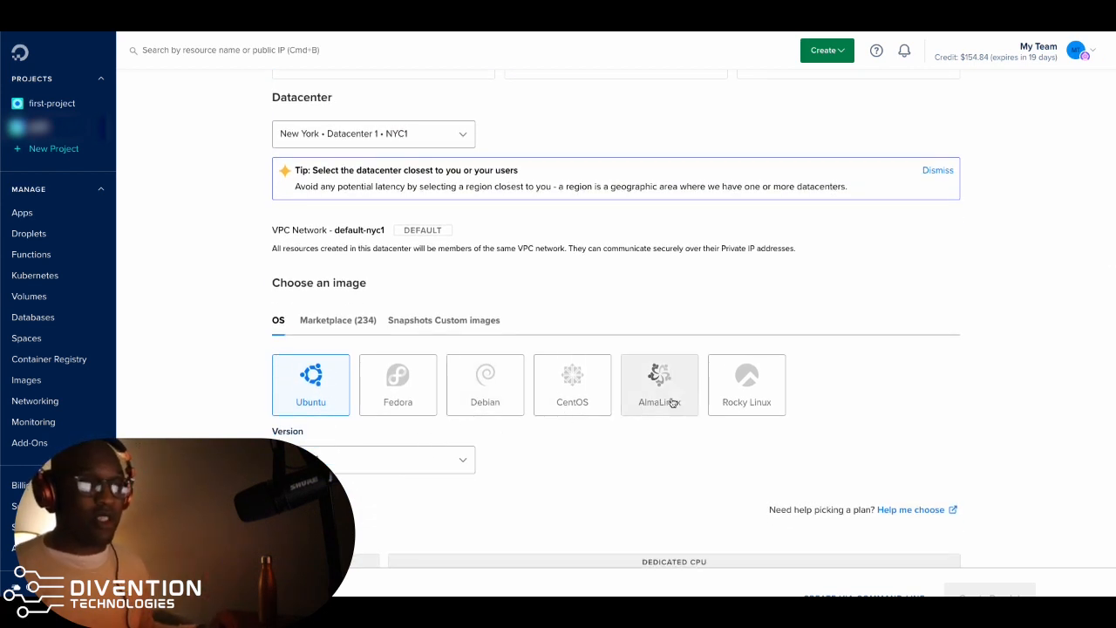
{"action": "left_click", "coordinate": [473, 369]}
{"action": "left_click", "coordinate": [315, 382]}
{"action": "scroll", "coordinate": [445, 475], "scroll_direction": "down", "scroll_amount": 2}
{"action": "scroll", "coordinate": [444, 475], "scroll_direction": "down", "scroll_amount": 1}
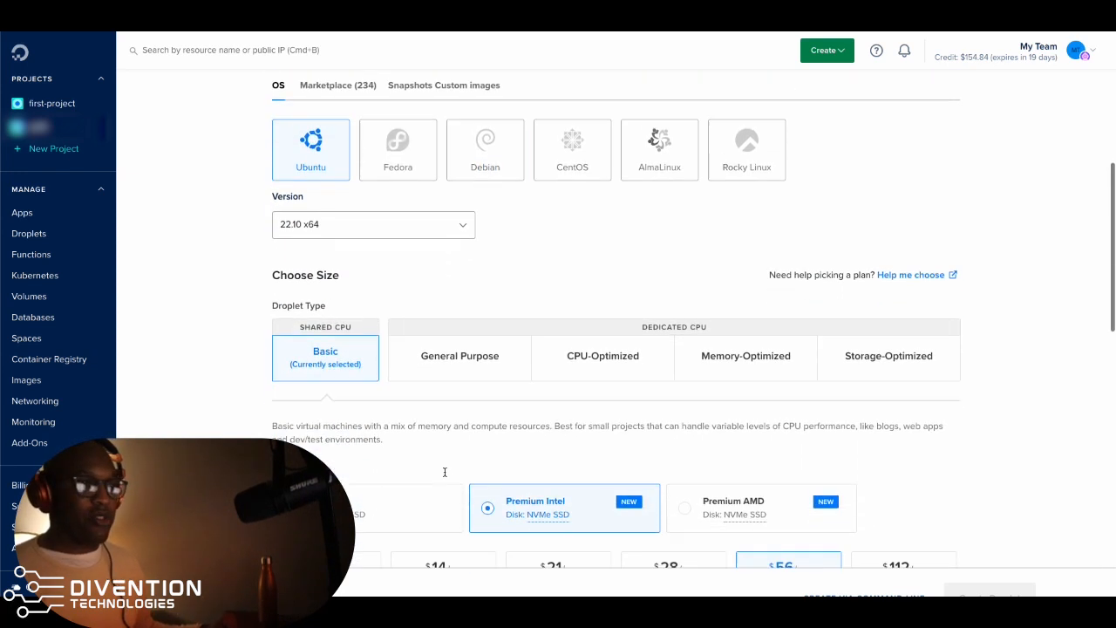
{"action": "left_click", "coordinate": [464, 212]}
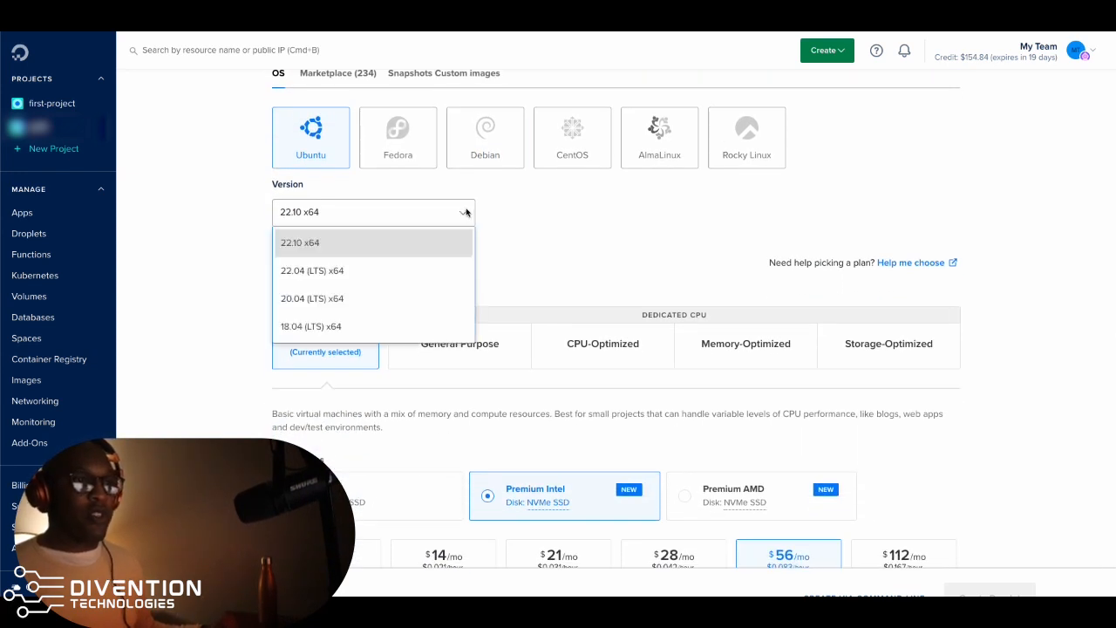
{"action": "left_click", "coordinate": [542, 233]}
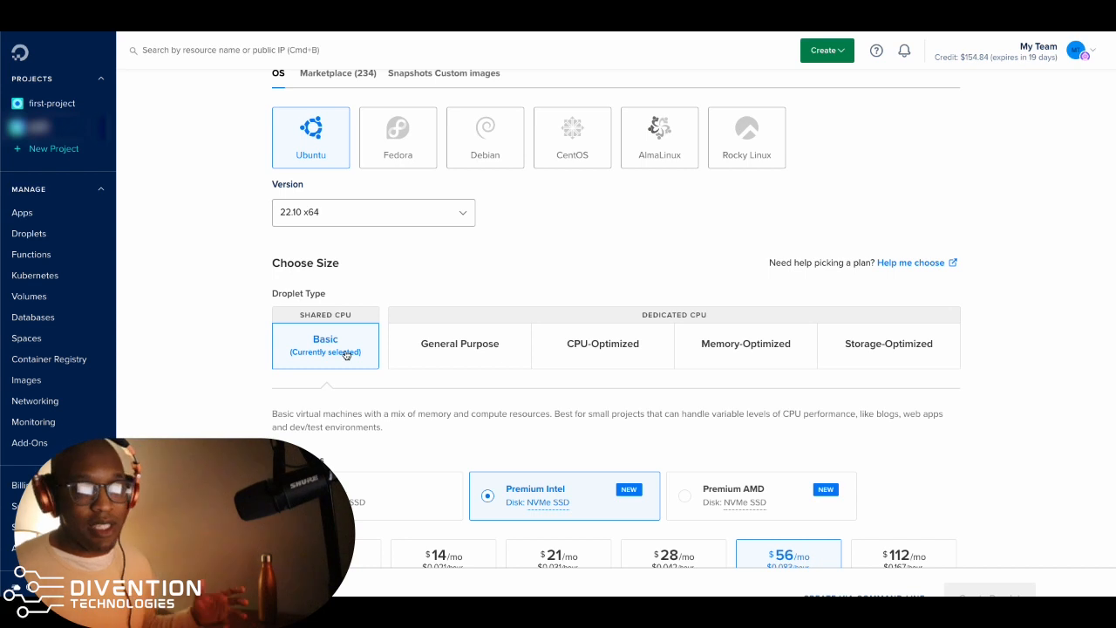
Size the Basic Droplet with the Regular SSD CPU option and the $6/mo plan with 1 GB memory and 25 GB disk.
{"action": "scroll", "coordinate": [392, 392], "scroll_direction": "down", "scroll_amount": 2}
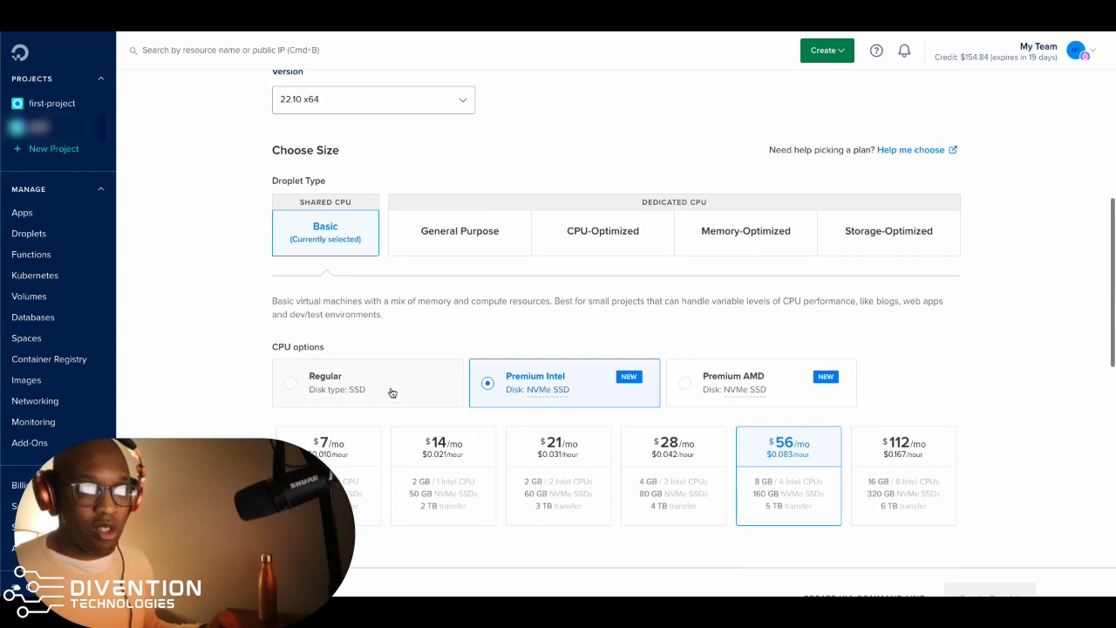
{"action": "left_click", "coordinate": [318, 383]}
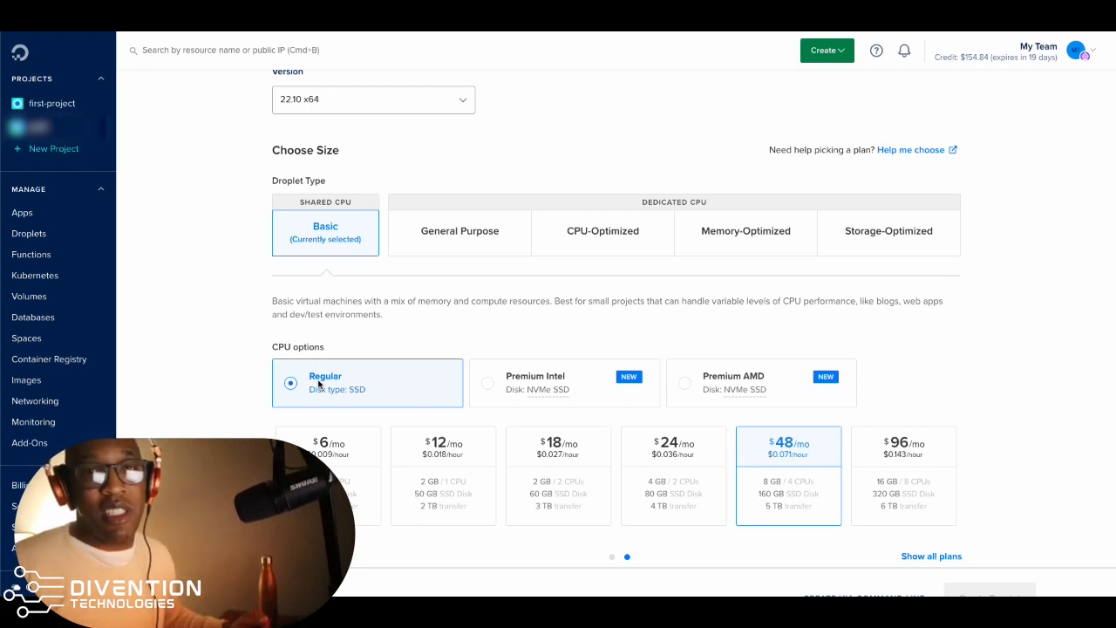
{"action": "left_click", "coordinate": [277, 474]}
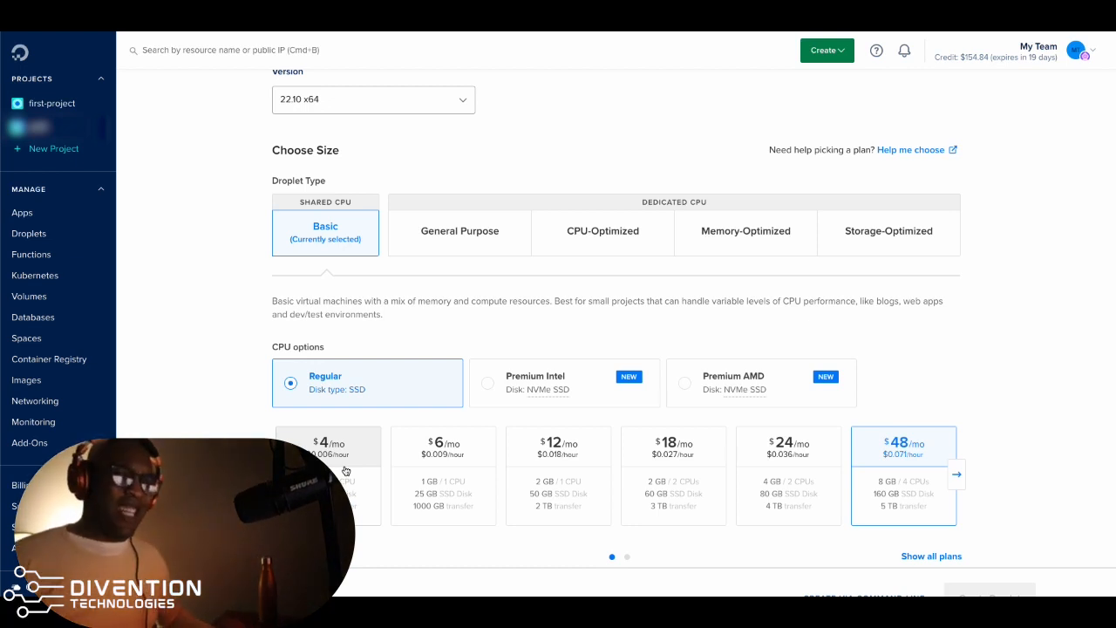
{"action": "left_click", "coordinate": [440, 451]}
Add a 100 GB storage volume at $10/mo to the Droplet with automatic formatting and the Ext4 filesystem.
{"action": "scroll", "coordinate": [484, 489], "scroll_direction": "down", "scroll_amount": 3}
{"action": "scroll", "coordinate": [484, 489], "scroll_direction": "down", "scroll_amount": 3}
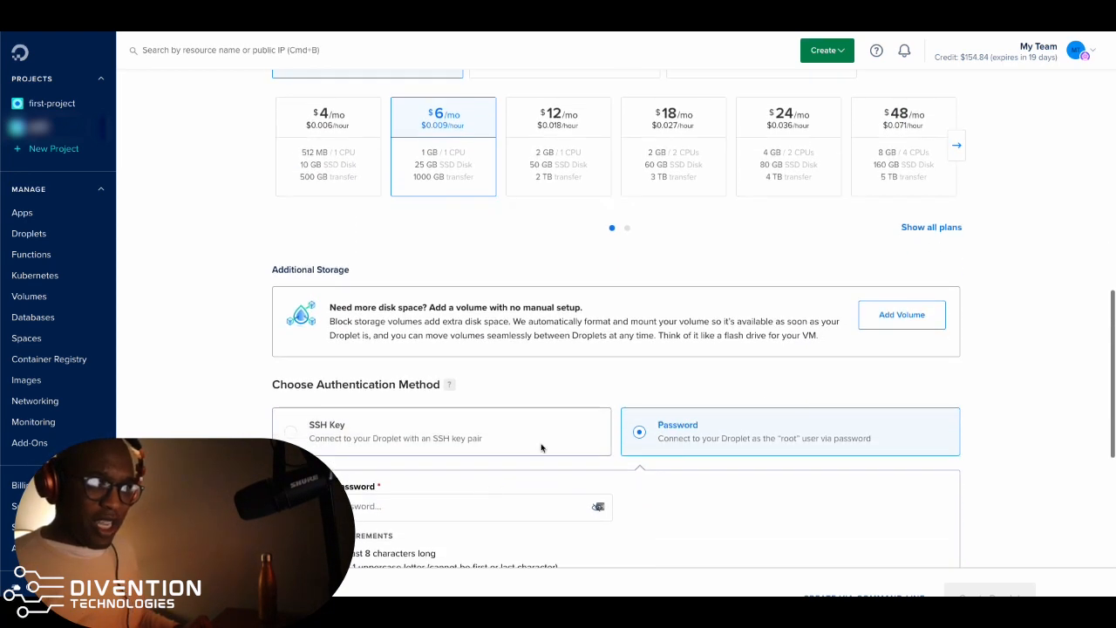
{"action": "left_click", "coordinate": [902, 314]}
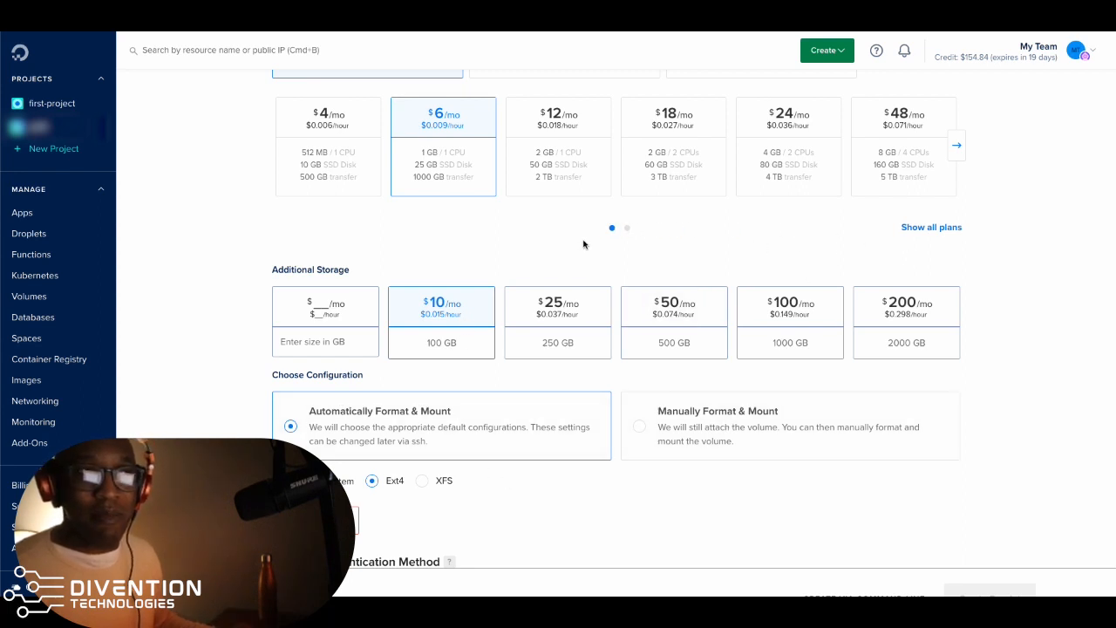
{"action": "scroll", "coordinate": [477, 282], "scroll_direction": "down", "scroll_amount": 1}
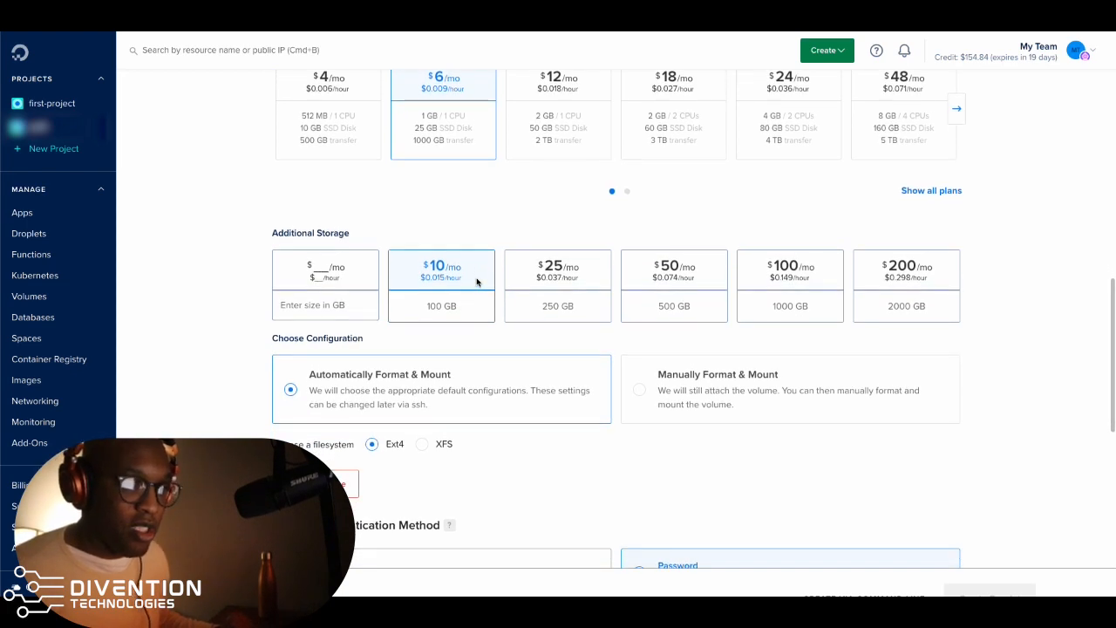
Use password authentication, fill the root password with a browser-suggested strong password and update the saved password.
{"action": "scroll", "coordinate": [477, 281], "scroll_direction": "down", "scroll_amount": 3}
{"action": "scroll", "coordinate": [477, 280], "scroll_direction": "down", "scroll_amount": 1}
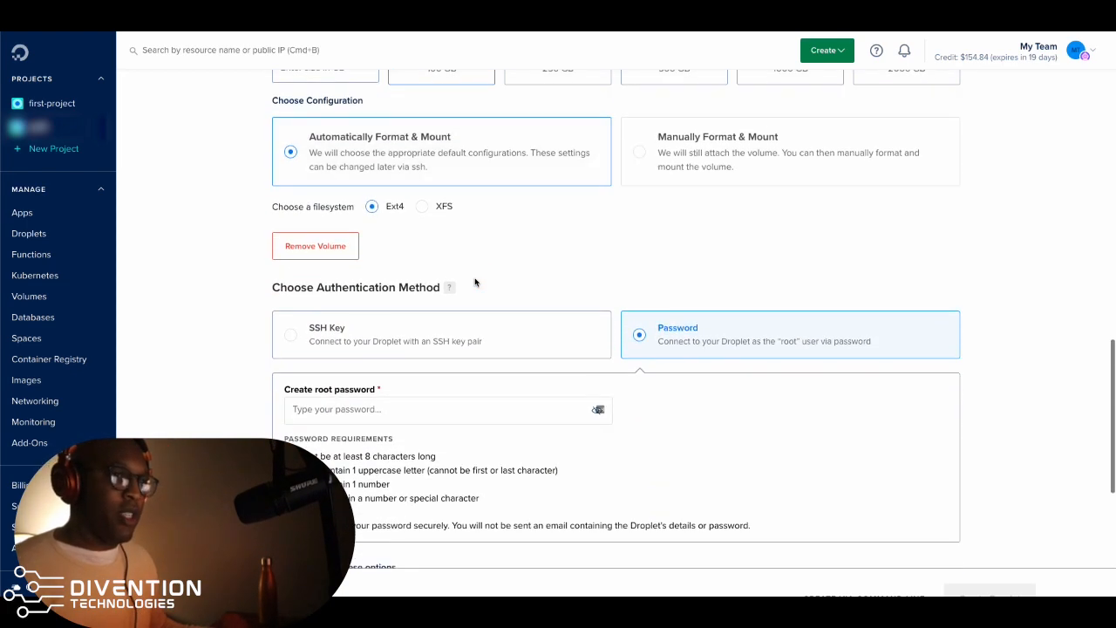
{"action": "left_click", "coordinate": [322, 333]}
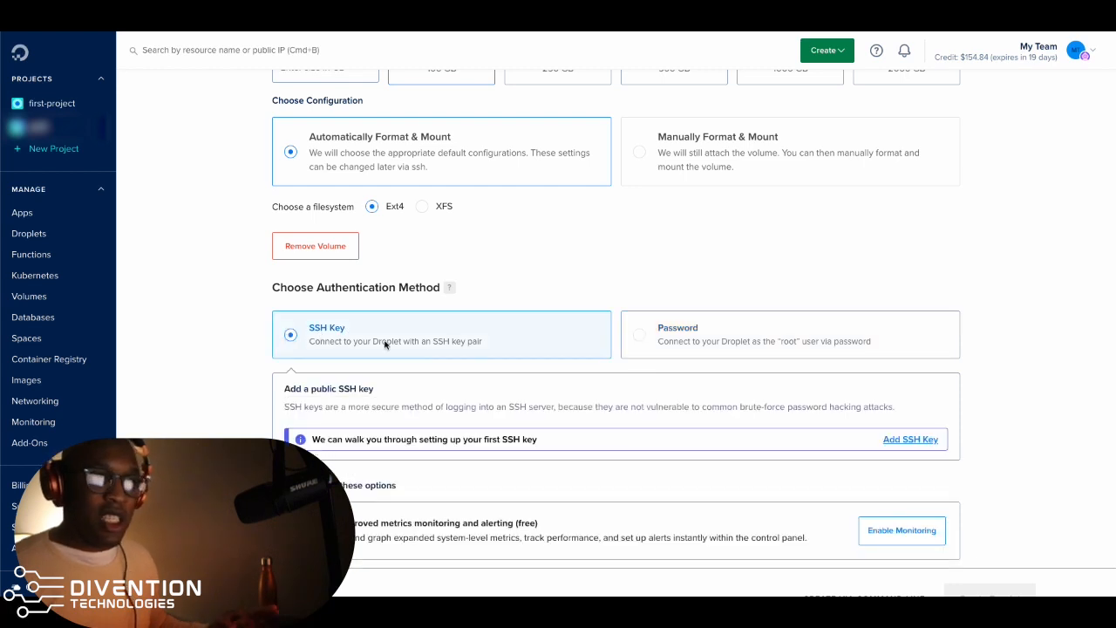
{"action": "left_click", "coordinate": [640, 340]}
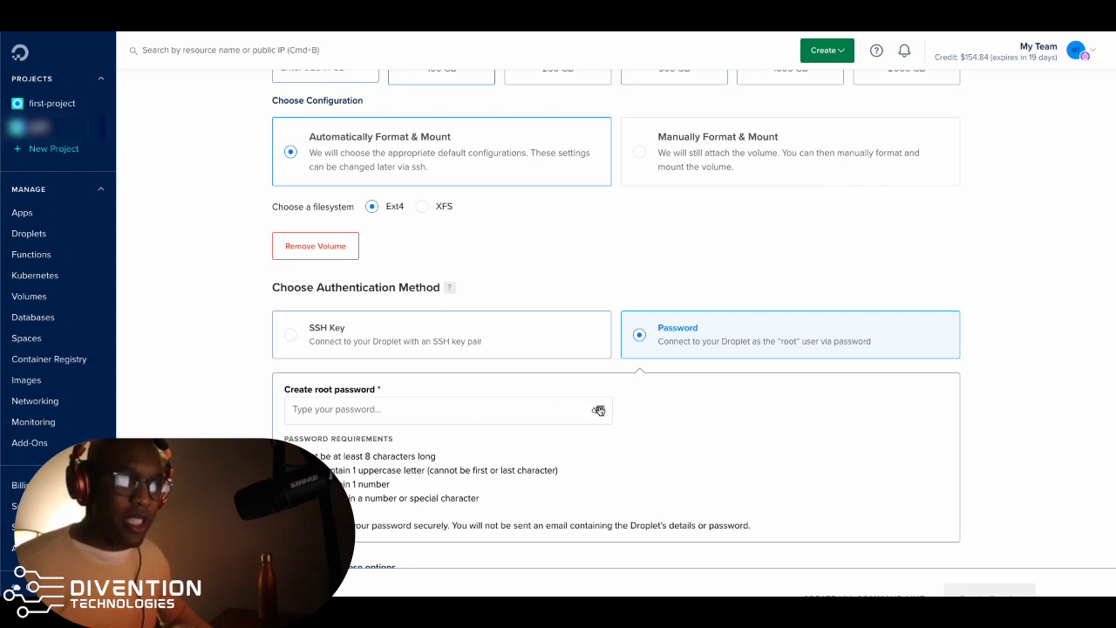
{"action": "left_click", "coordinate": [580, 408]}
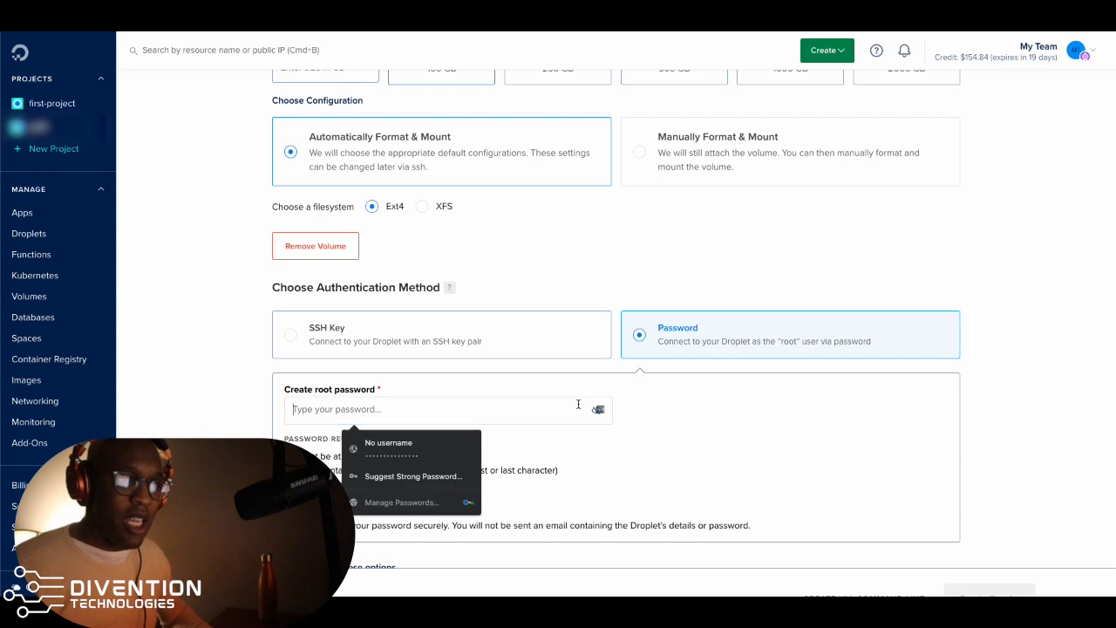
{"action": "left_click", "coordinate": [434, 475]}
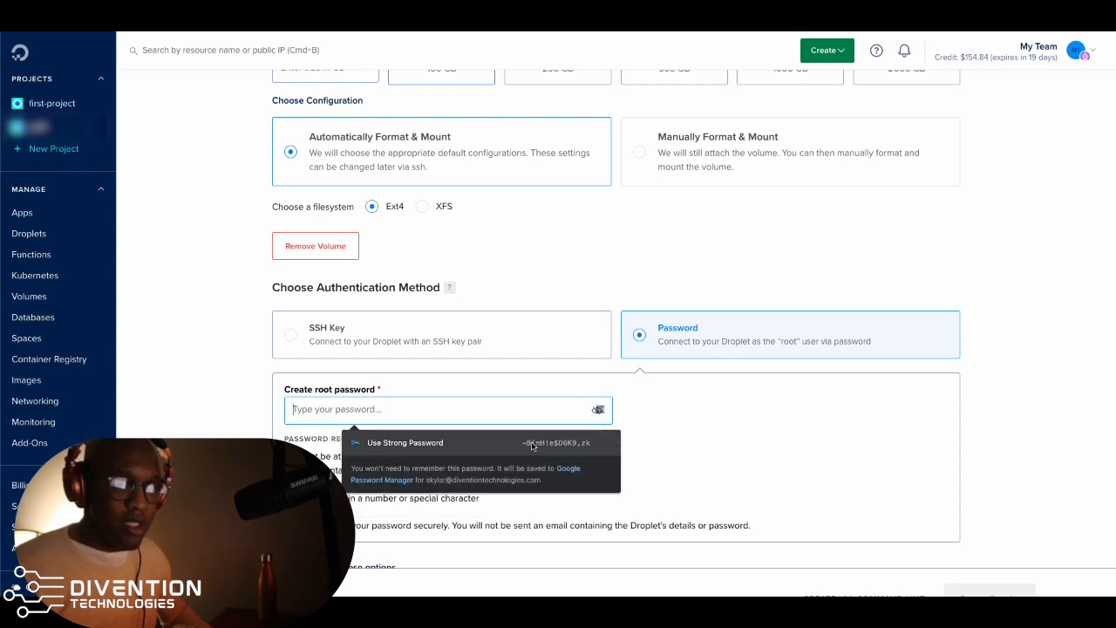
{"action": "left_click", "coordinate": [571, 449]}
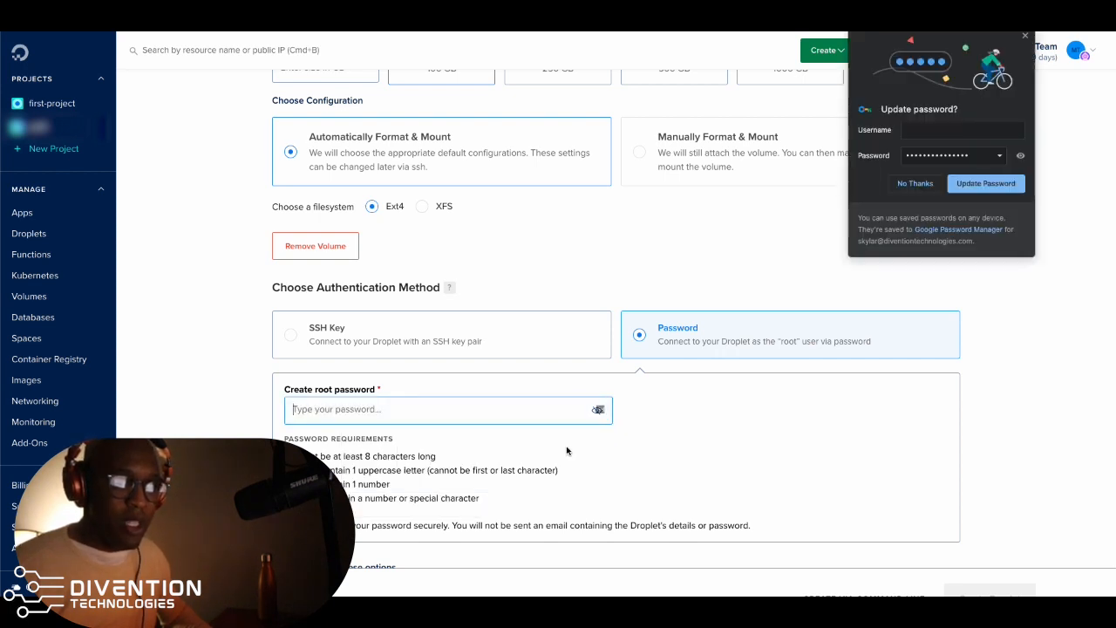
{"action": "left_click", "coordinate": [970, 182]}
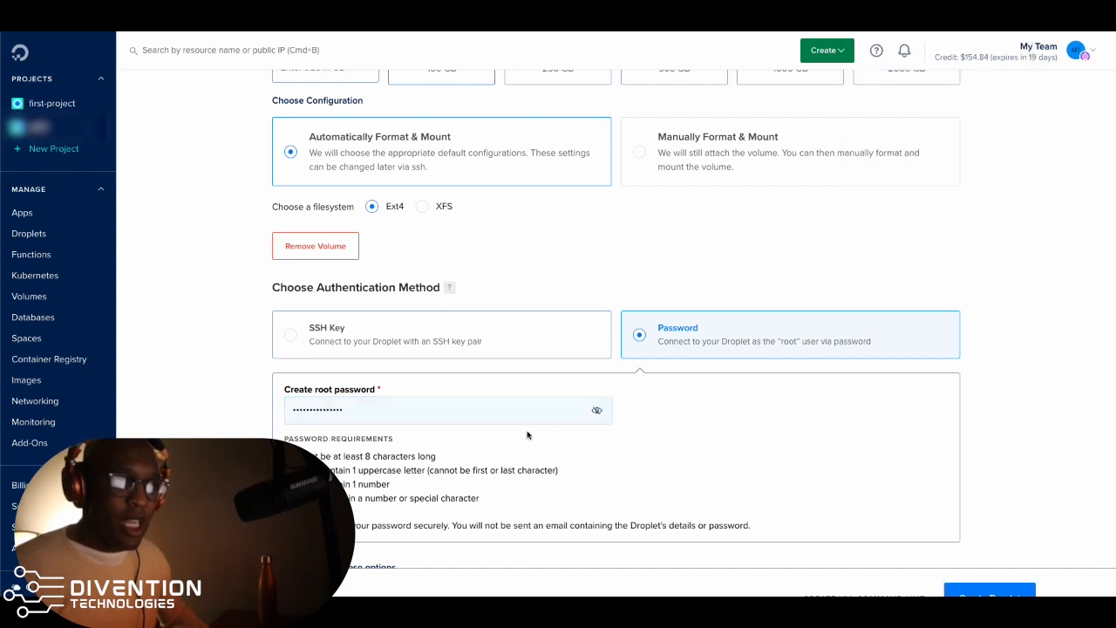
Review the password requirements, the recommended monitoring, backup and database options, the final Droplet details, and the image settings.
{"action": "scroll", "coordinate": [526, 433], "scroll_direction": "down", "scroll_amount": 1}
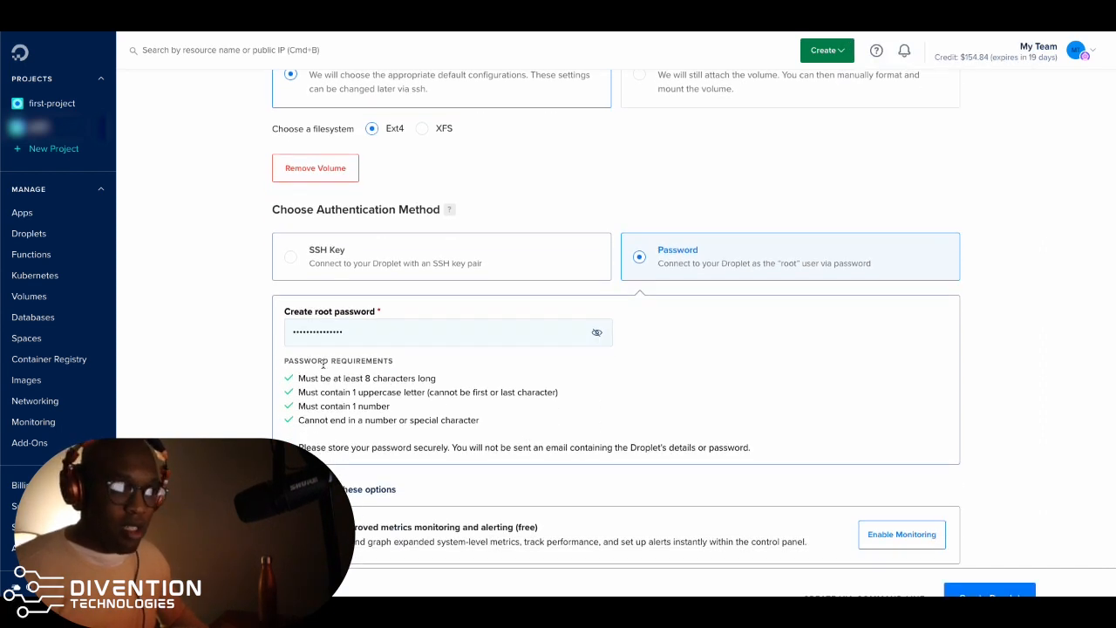
{"action": "left_click_drag", "start_coordinate": [322, 378], "coordinate": [447, 434]}
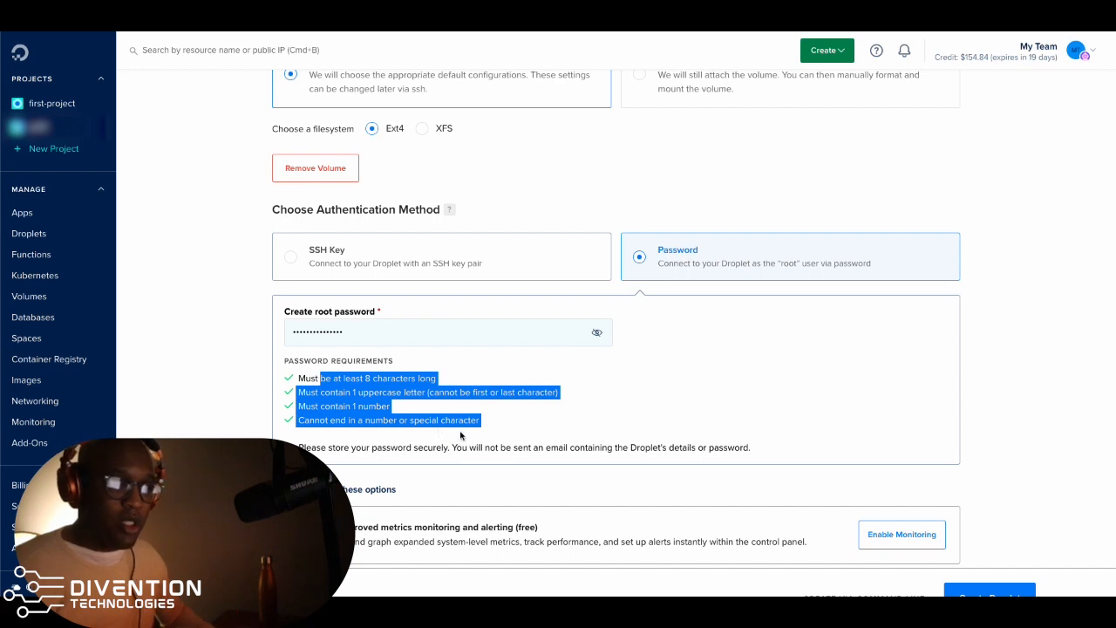
{"action": "scroll", "coordinate": [492, 517], "scroll_direction": "down", "scroll_amount": 2}
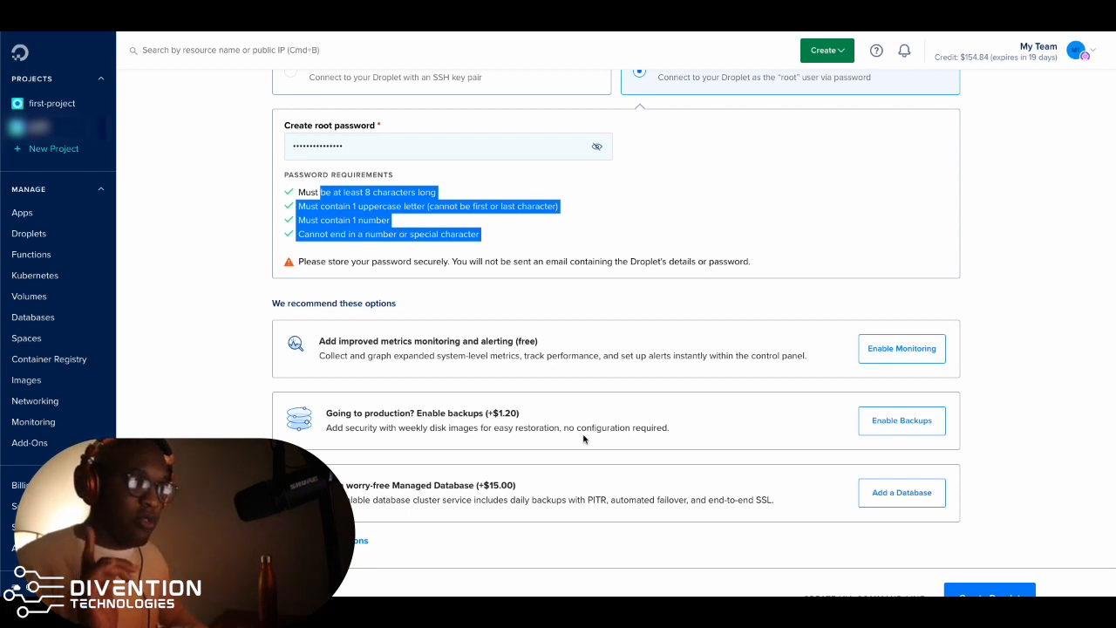
{"action": "left_click_drag", "start_coordinate": [373, 415], "coordinate": [527, 423]}
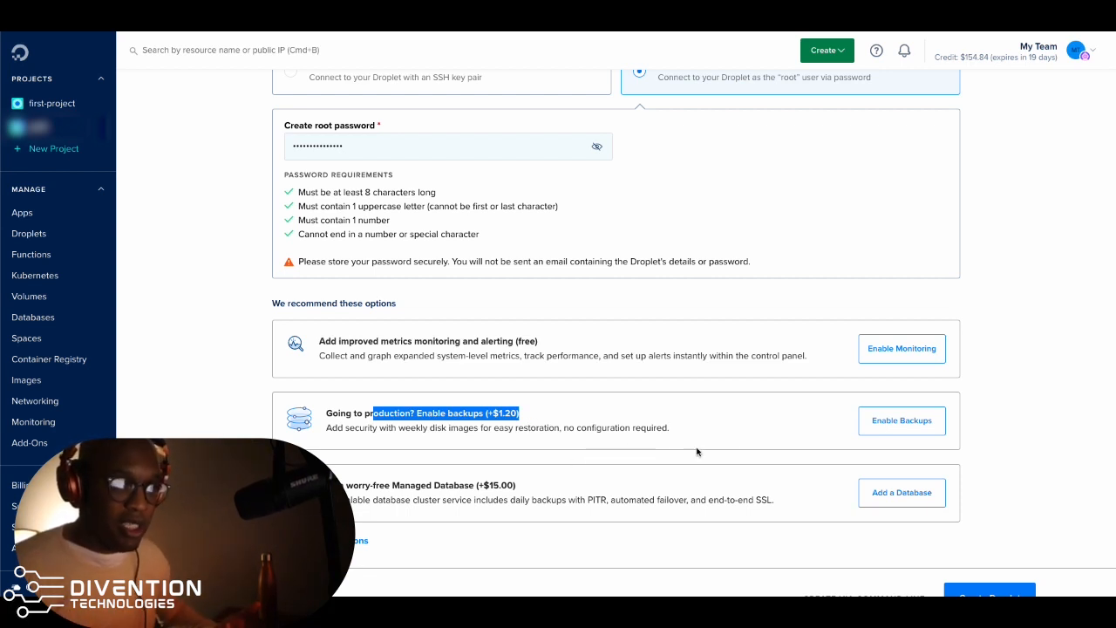
{"action": "scroll", "coordinate": [528, 523], "scroll_direction": "down", "scroll_amount": 4}
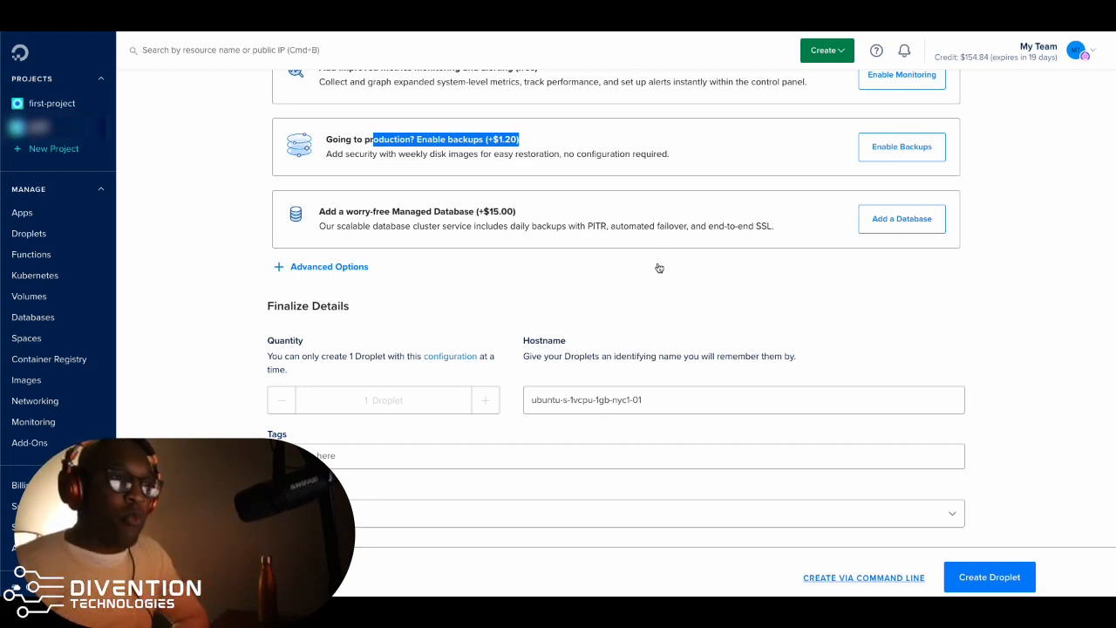
{"action": "scroll", "coordinate": [601, 161], "scroll_direction": "up", "scroll_amount": 10}
{"action": "scroll", "coordinate": [601, 161], "scroll_direction": "up", "scroll_amount": 10}
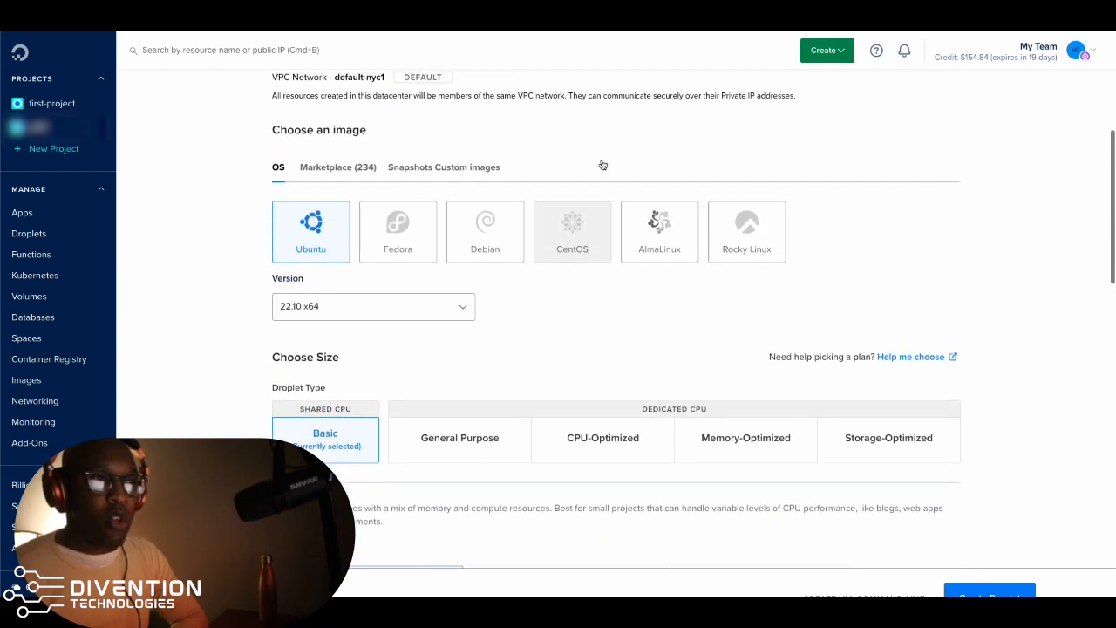
Examine the available New York datacenter options for the Droplet without changing the selection.
{"action": "scroll", "coordinate": [602, 165], "scroll_direction": "up", "scroll_amount": 1}
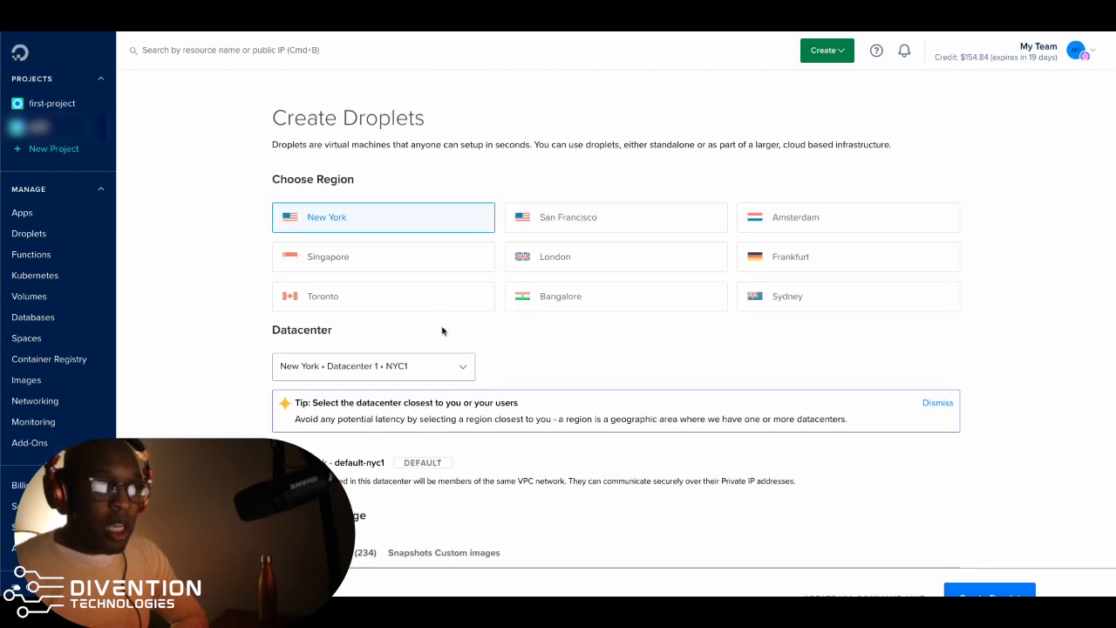
{"action": "left_click", "coordinate": [449, 368]}
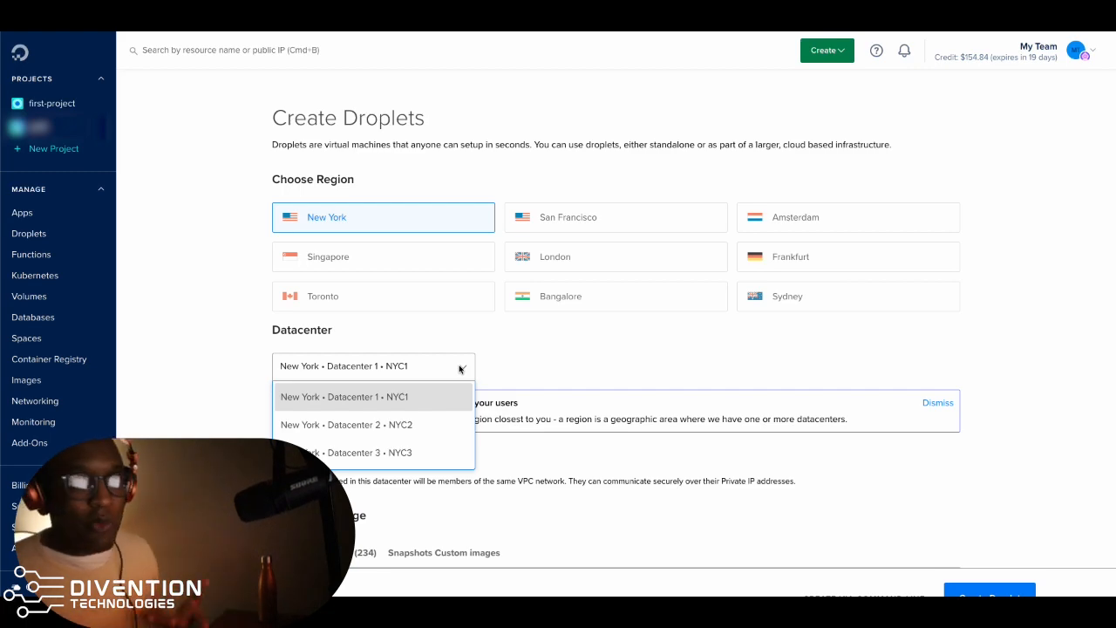
{"action": "scroll", "coordinate": [459, 369], "scroll_direction": "down", "scroll_amount": 1}
Assign the Droplet to first-project, create it, and dismiss the browser's password update prompt.
{"action": "scroll", "coordinate": [460, 369], "scroll_direction": "down", "scroll_amount": 15}
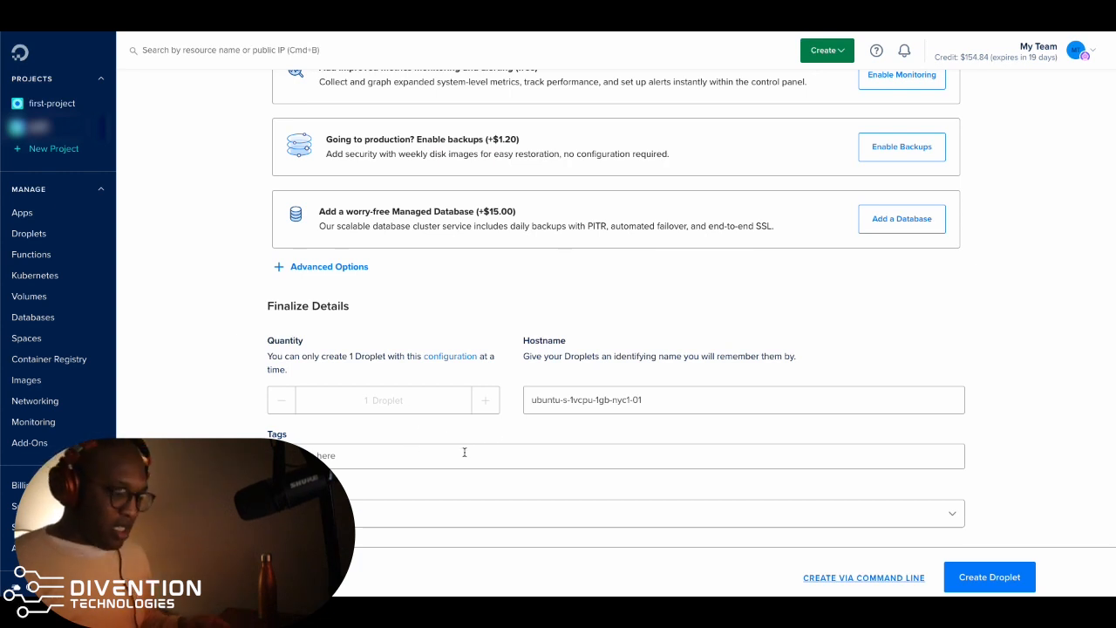
{"action": "left_click", "coordinate": [553, 512]}
{"action": "left_click", "coordinate": [391, 544]}
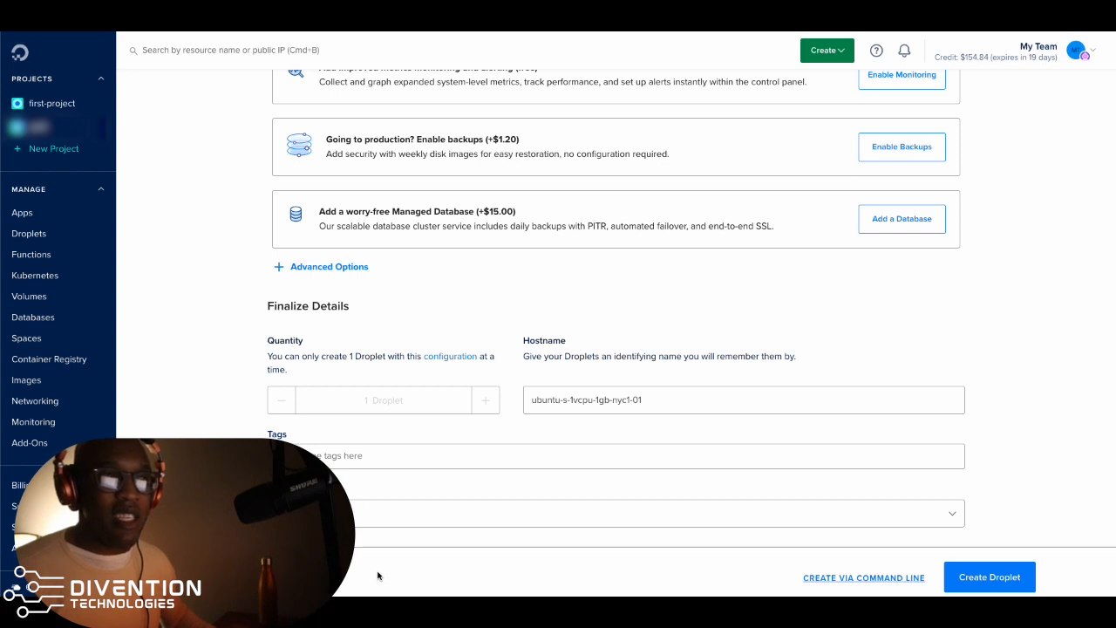
{"action": "left_click", "coordinate": [1005, 579]}
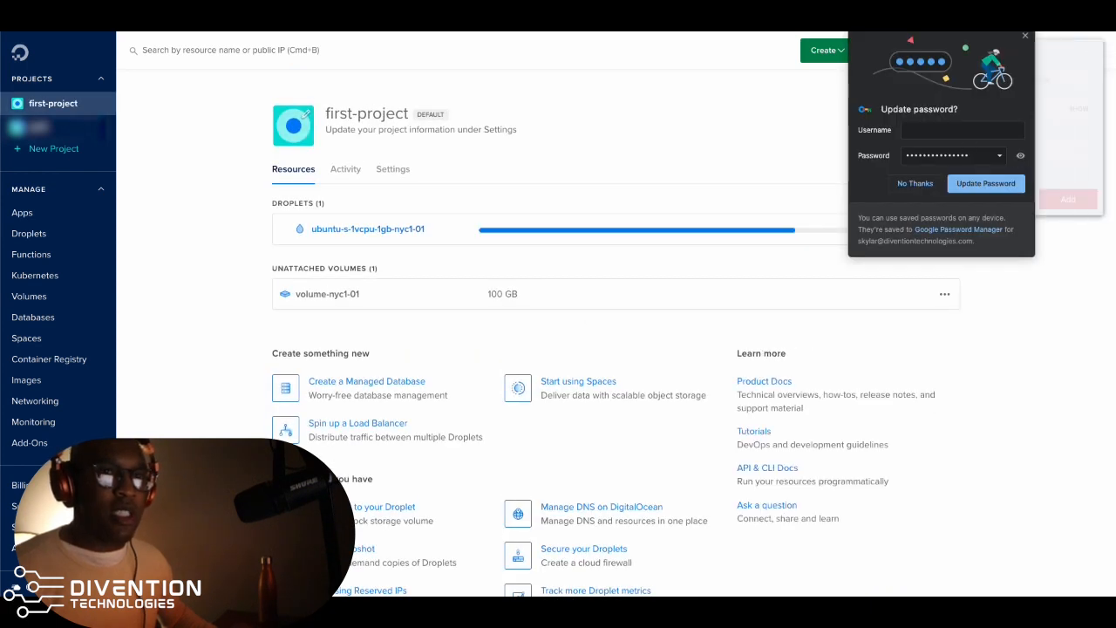
{"action": "left_click", "coordinate": [1026, 37]}
{"action": "left_click", "coordinate": [1011, 202]}
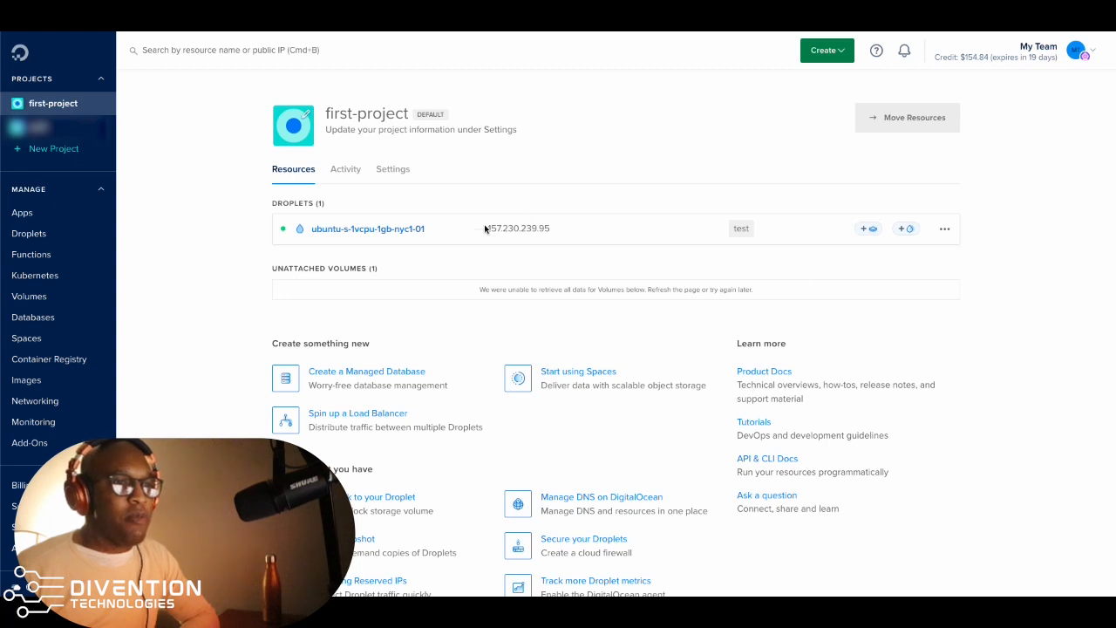
Examine the new Droplet's available actions, then open its detail page and look at its power options and graphs.
{"action": "mouse_move", "coordinate": [558, 232]}
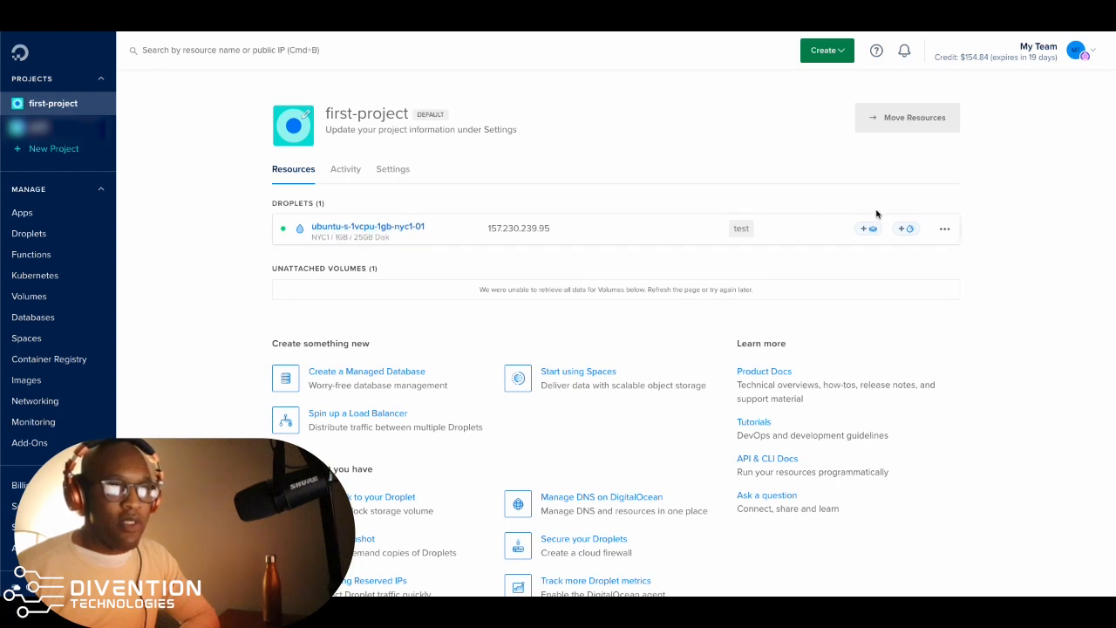
{"action": "left_click", "coordinate": [946, 229]}
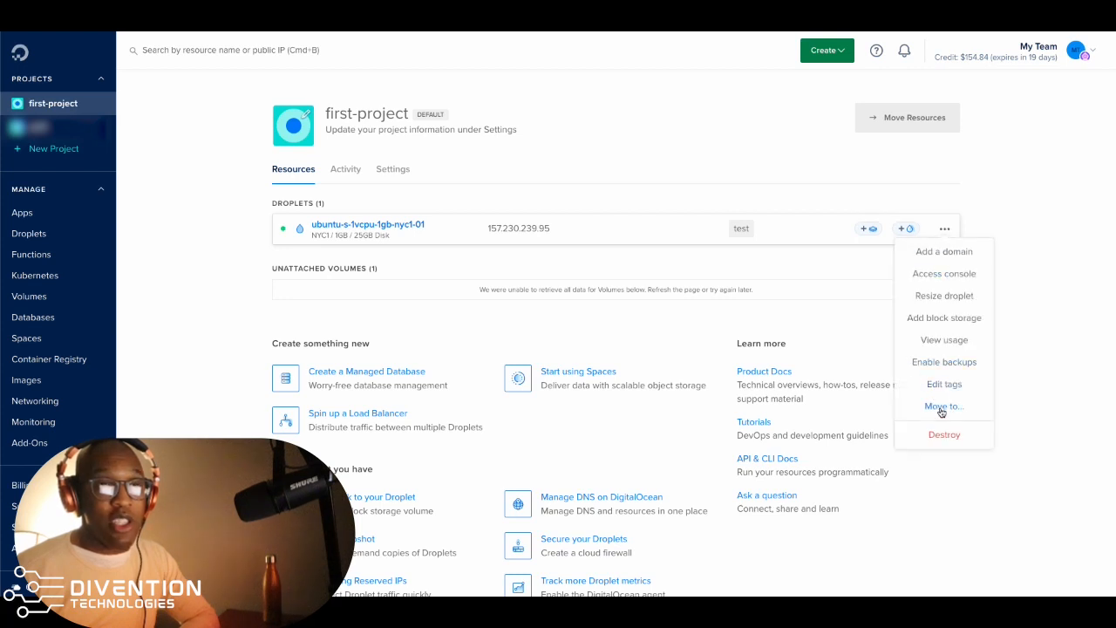
{"action": "left_click", "coordinate": [346, 228]}
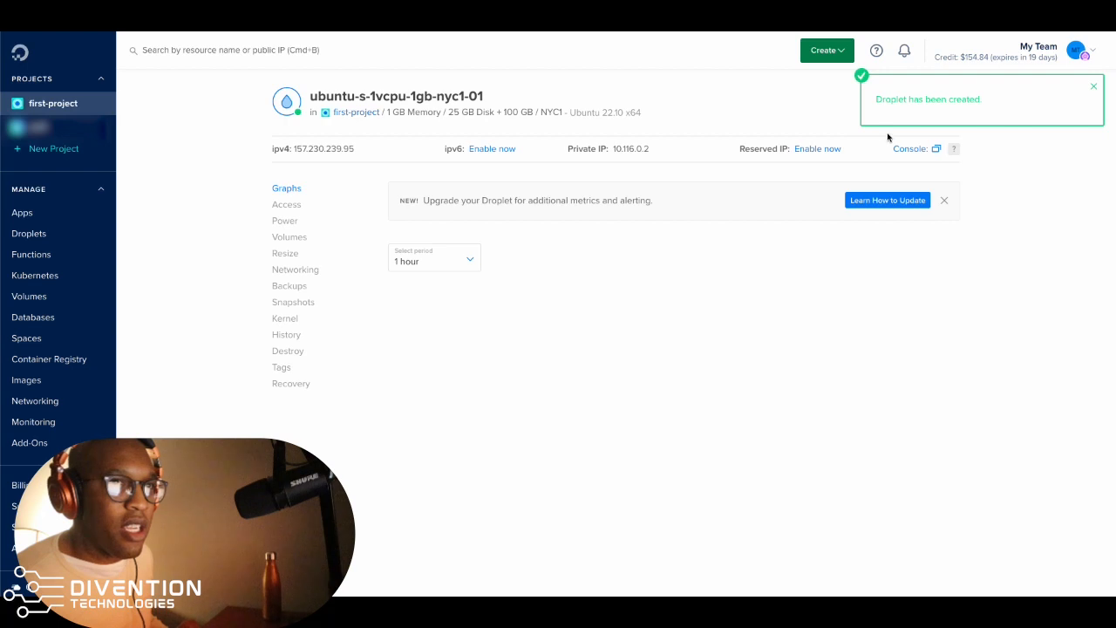
{"action": "left_click", "coordinate": [1089, 92]}
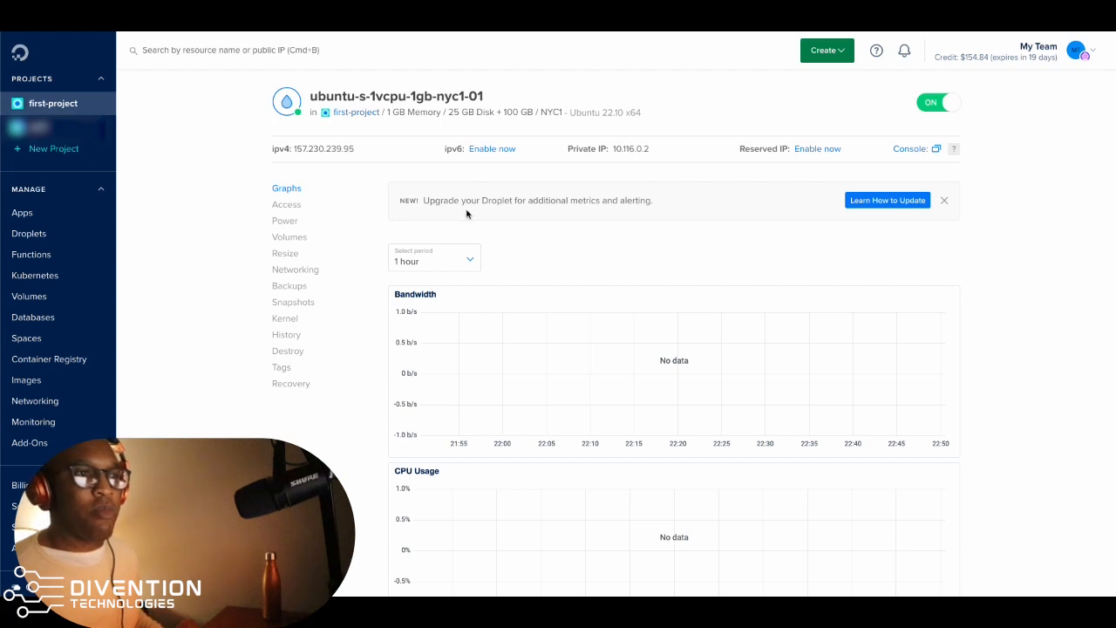
{"action": "left_click", "coordinate": [279, 221]}
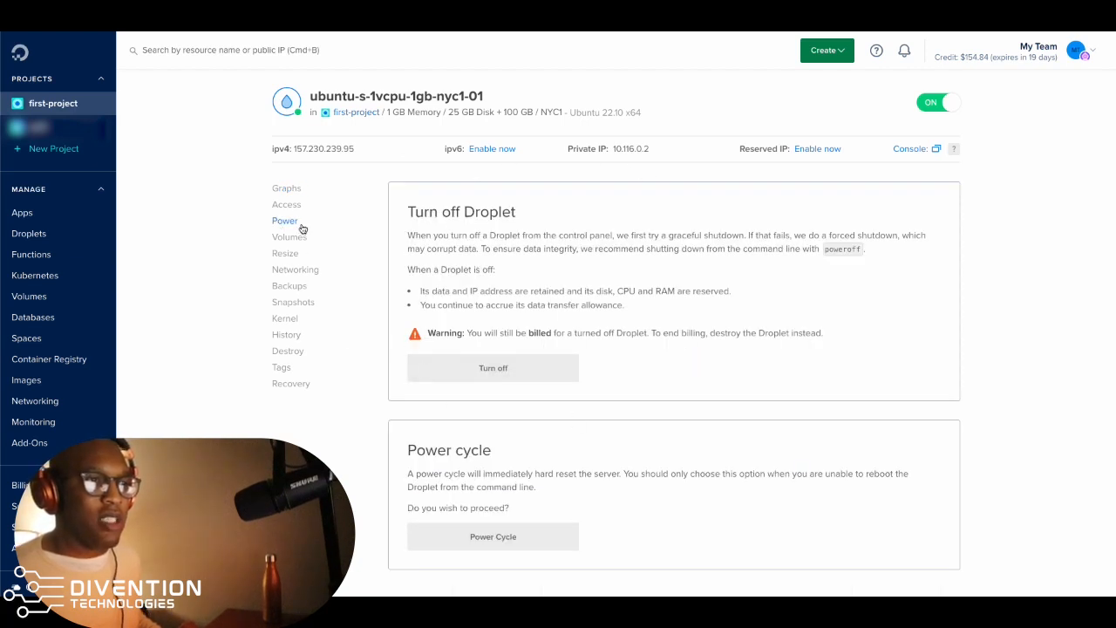
{"action": "left_click", "coordinate": [286, 189]}
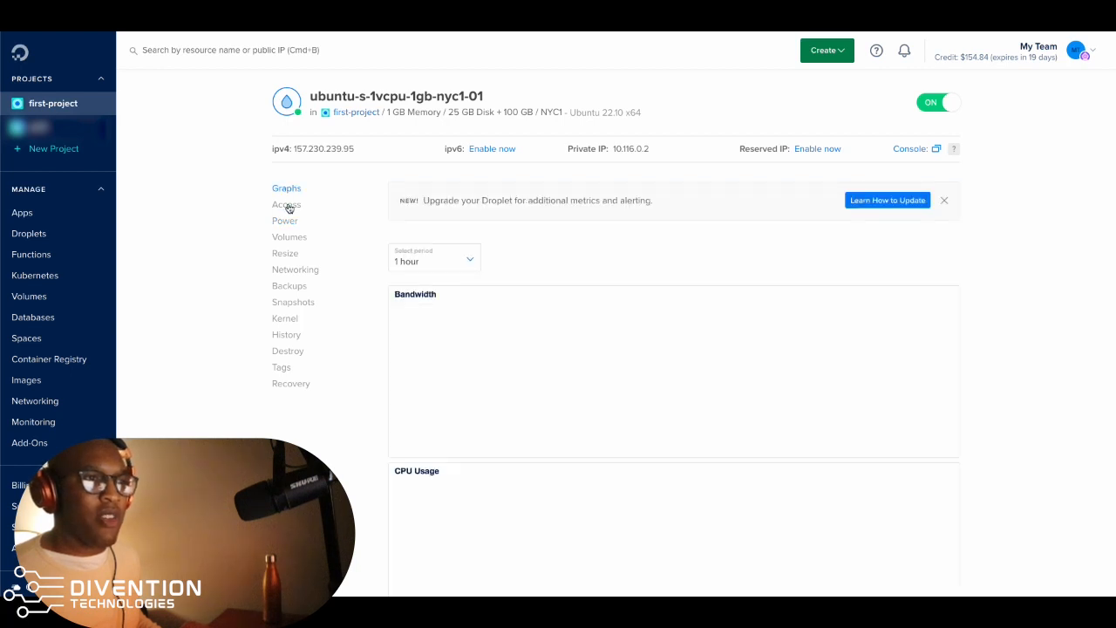
Launch the Droplet console as root from the access settings and reposition the console window.
{"action": "left_click", "coordinate": [288, 206]}
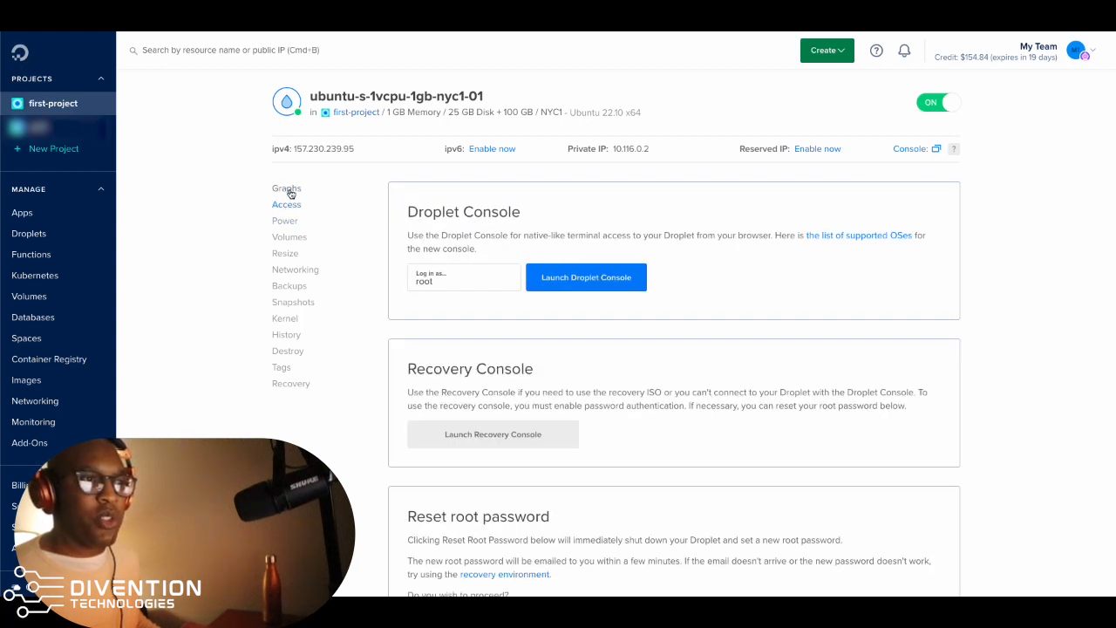
{"action": "left_click", "coordinate": [570, 280]}
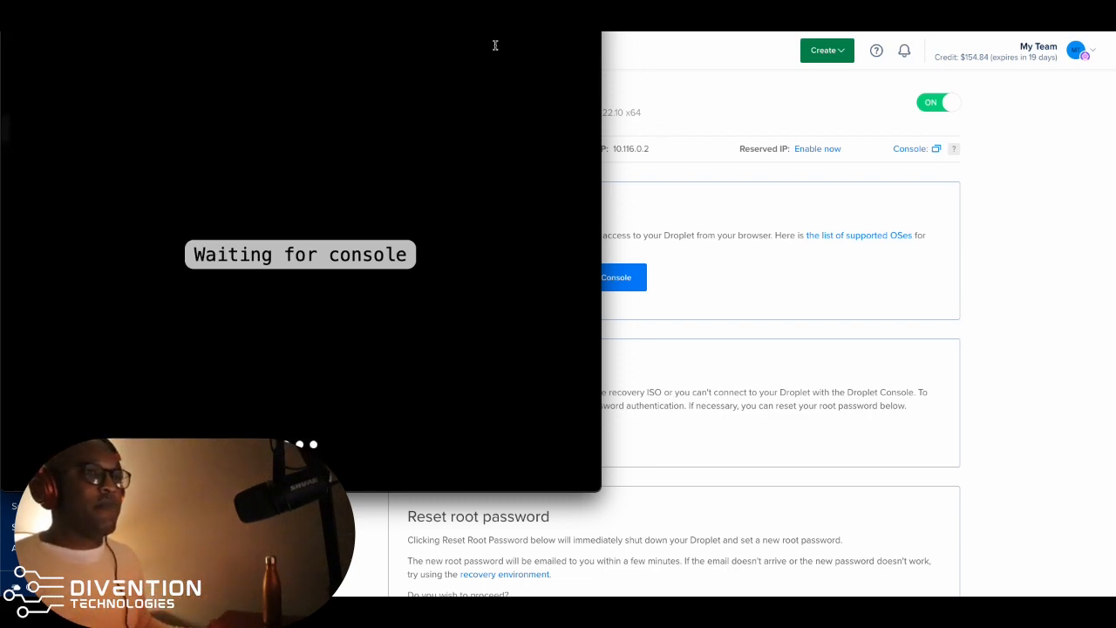
{"action": "left_click_drag", "start_coordinate": [407, 25], "coordinate": [657, 25]}
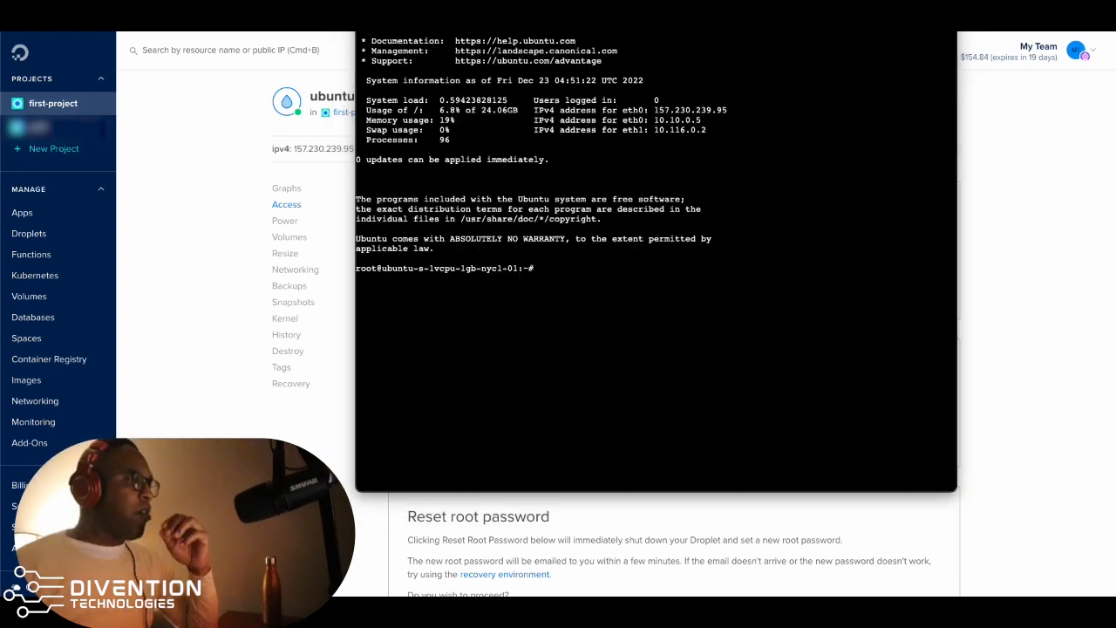
{"action": "left_click", "coordinate": [561, 273]}
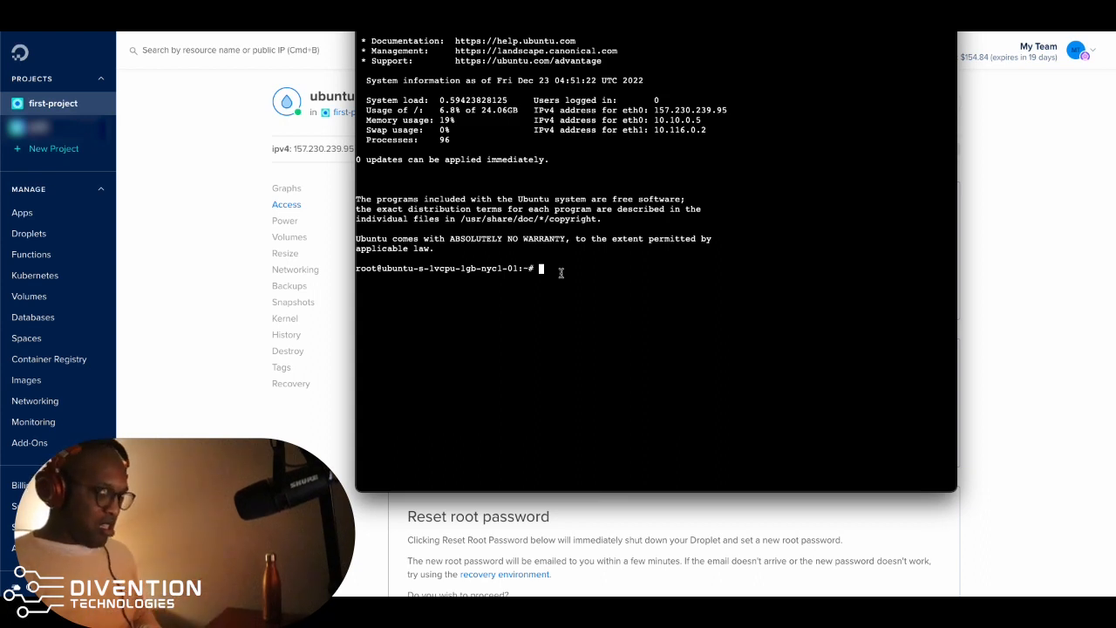
List the directory contents with ls, then end the session with exit and close the console.
{"action": "type", "text": "ls"}
{"action": "key", "text": "Return"}
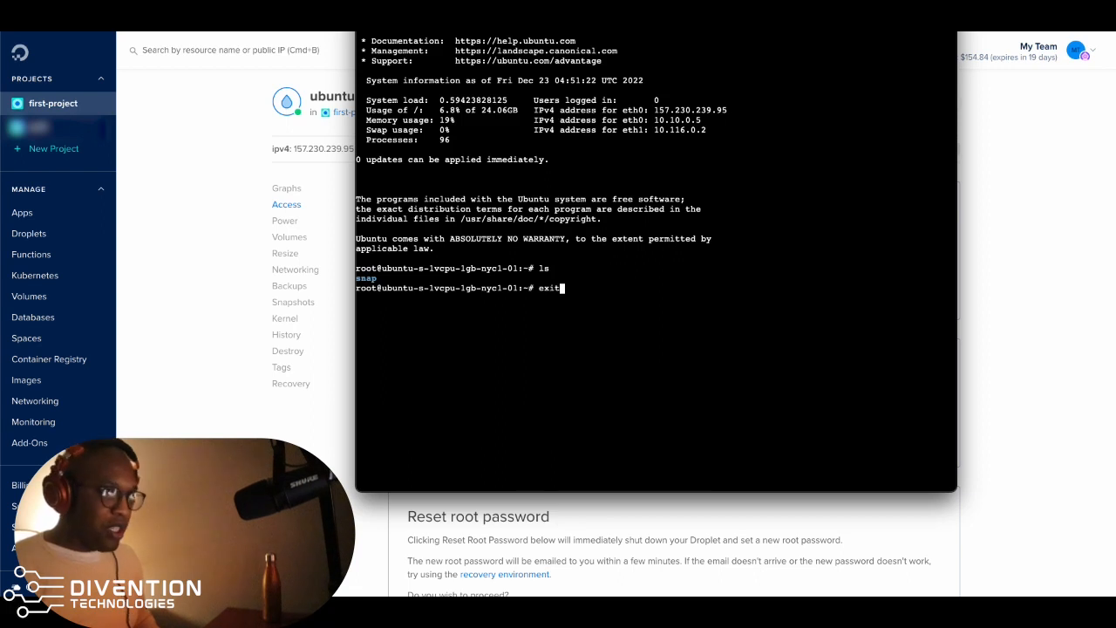
{"action": "key", "text": "Return"}
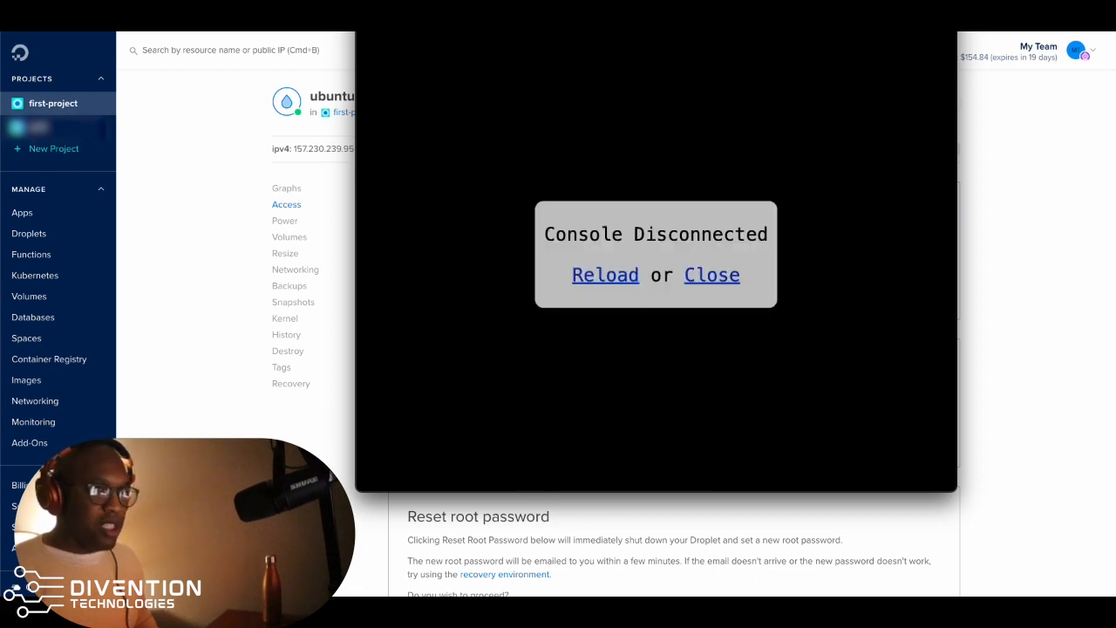
{"action": "left_click", "coordinate": [705, 275]}
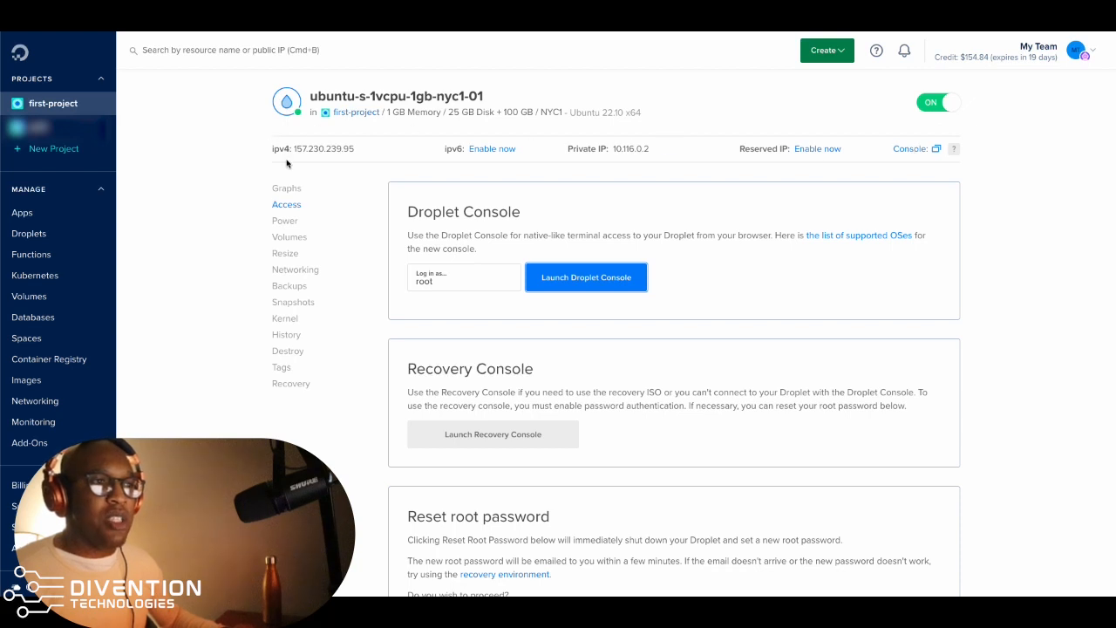
Destroy the ubuntu-s-1vcpu-1gb-nyc1-01 Droplet in first-project, confirming the deletion with its copied name.
{"action": "left_click", "coordinate": [62, 107]}
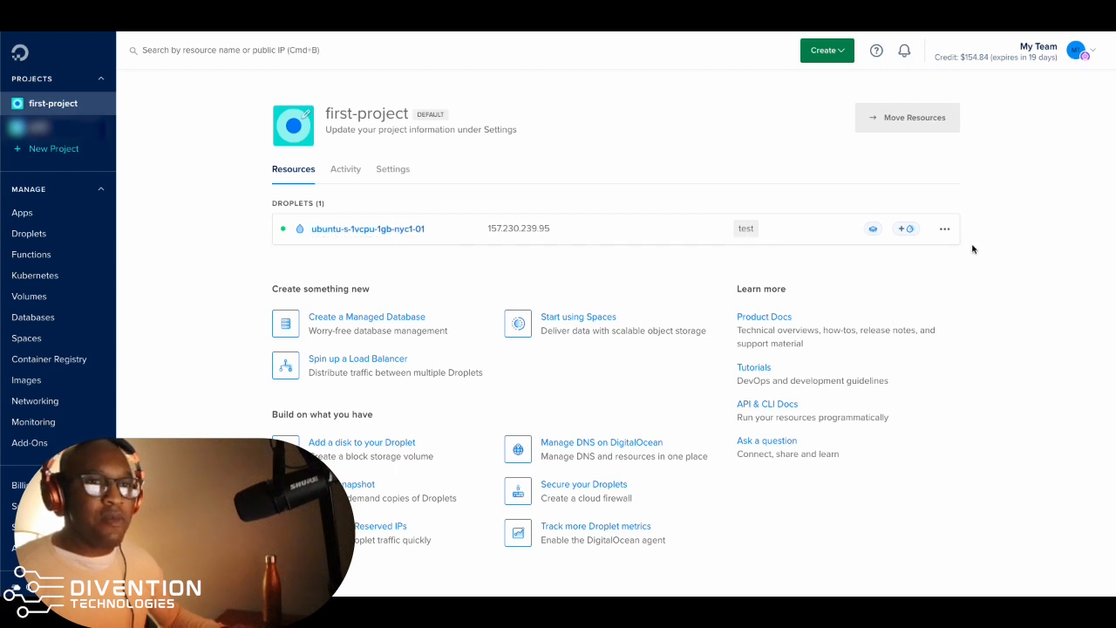
{"action": "left_click", "coordinate": [945, 228]}
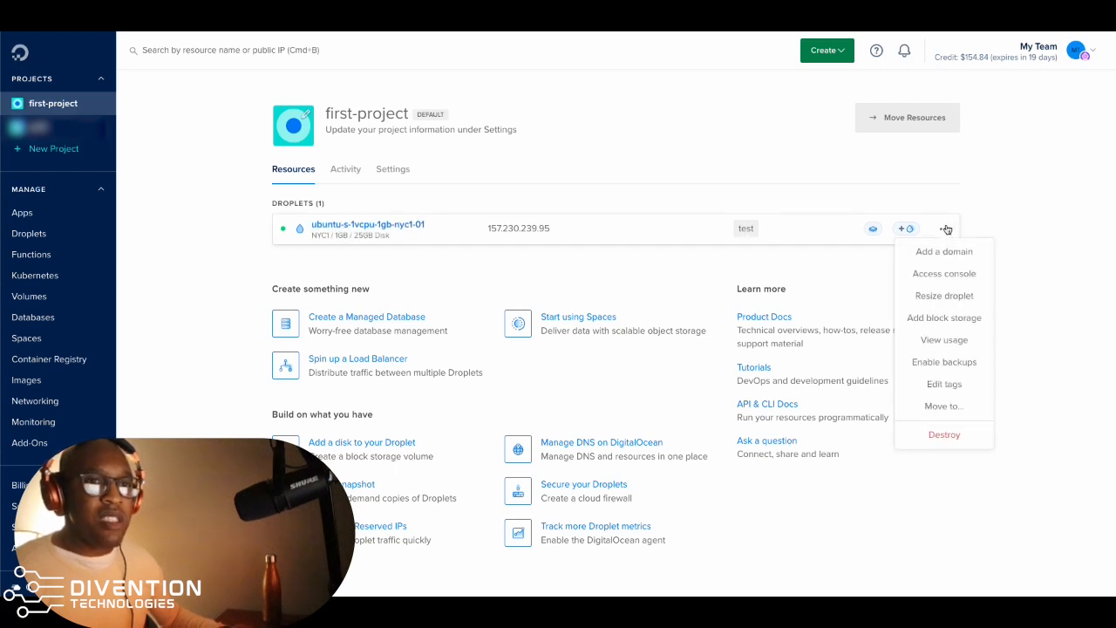
{"action": "left_click", "coordinate": [940, 434]}
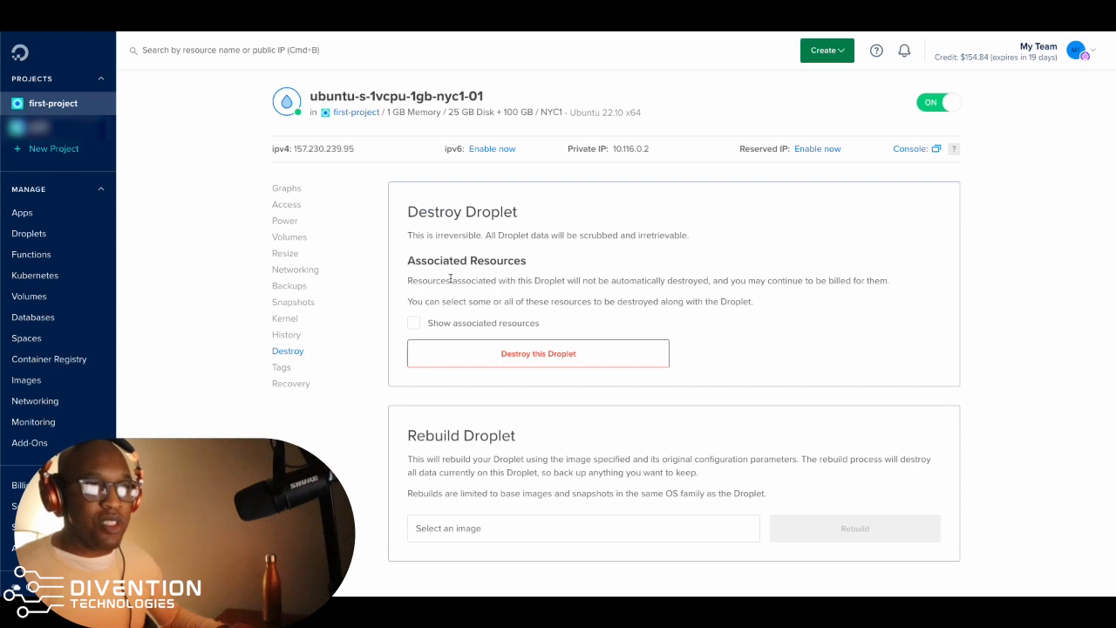
{"action": "left_click", "coordinate": [469, 353]}
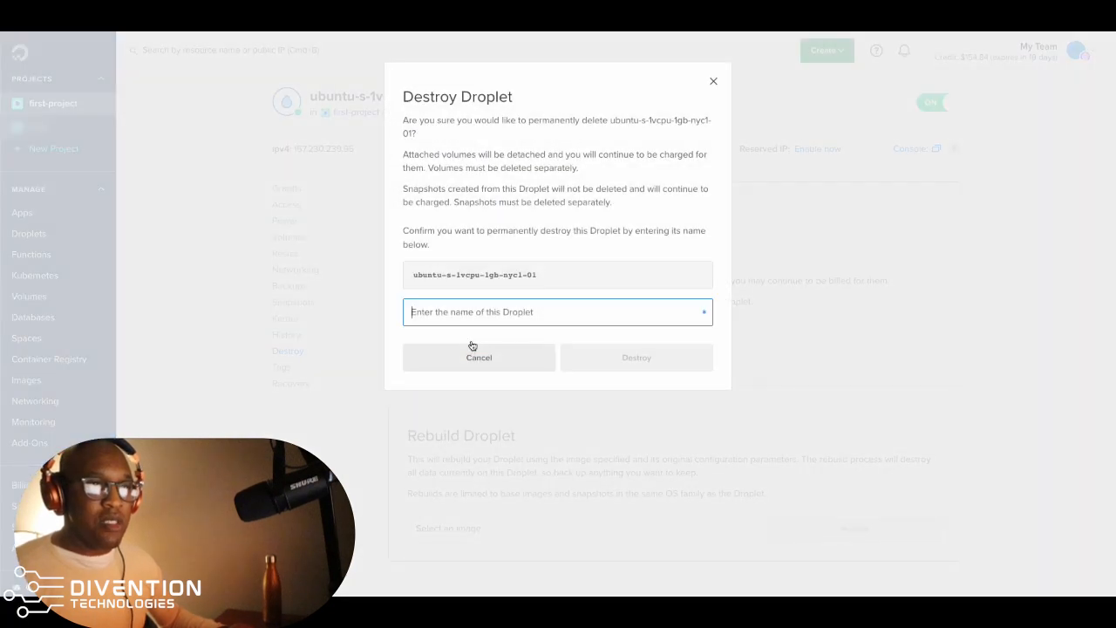
{"action": "left_click_drag", "start_coordinate": [552, 279], "coordinate": [357, 267]}
{"action": "key", "text": "ctrl+c"}
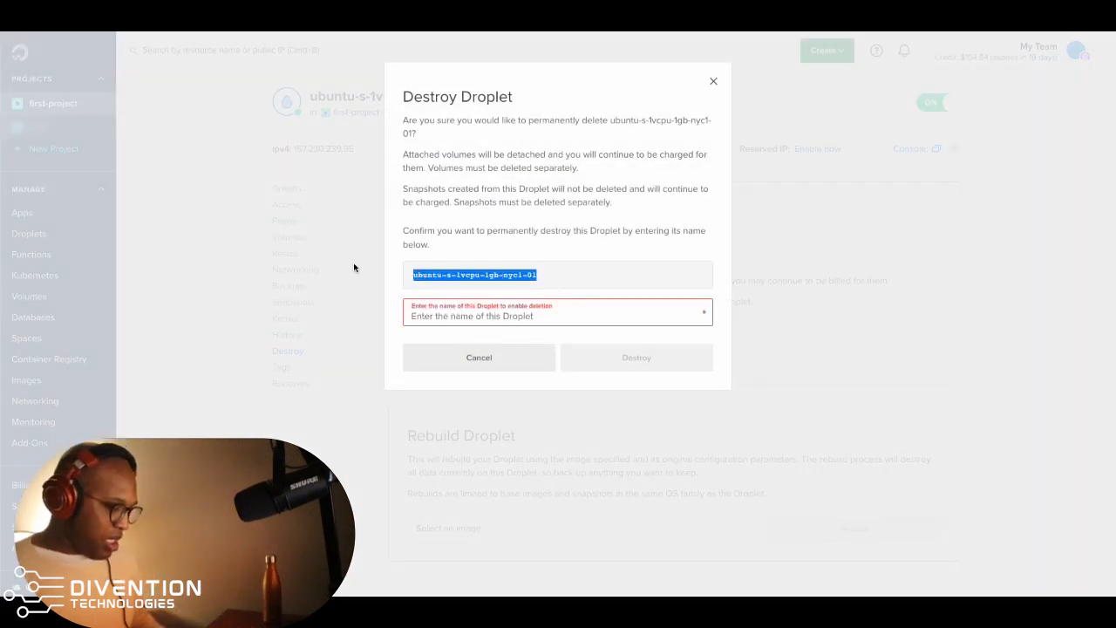
{"action": "left_click", "coordinate": [515, 317]}
{"action": "key", "text": "ctrl+v"}
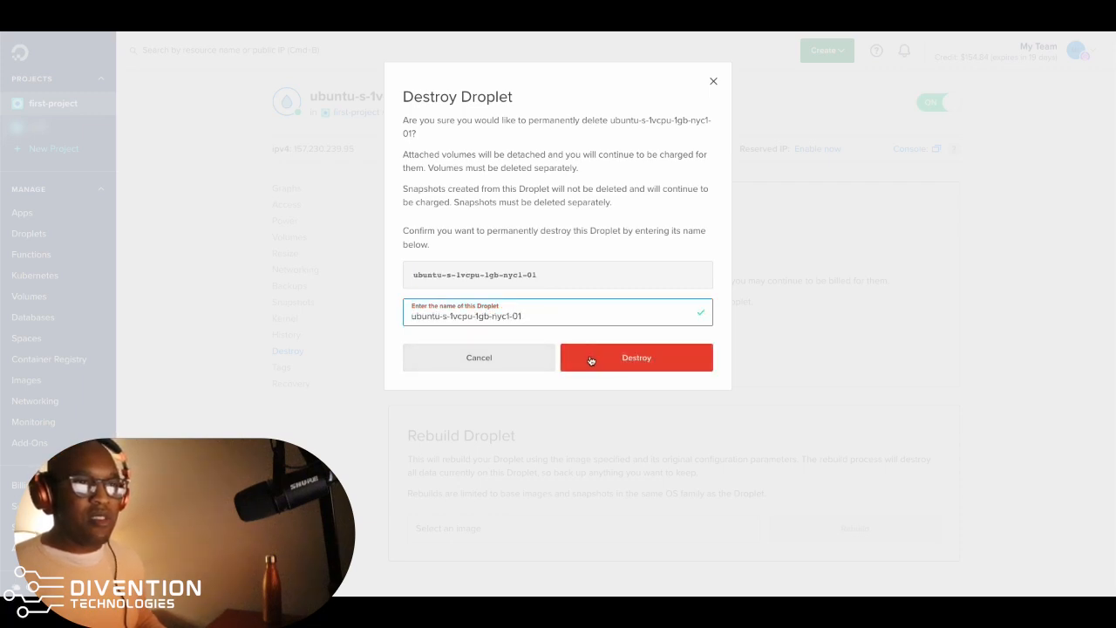
{"action": "left_click", "coordinate": [590, 360]}
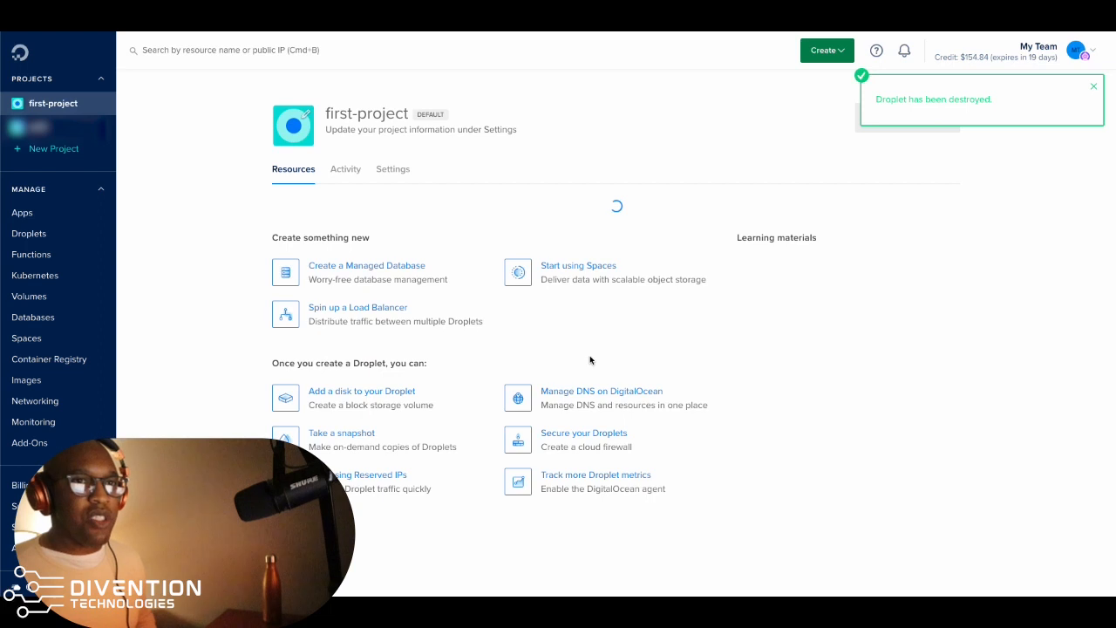